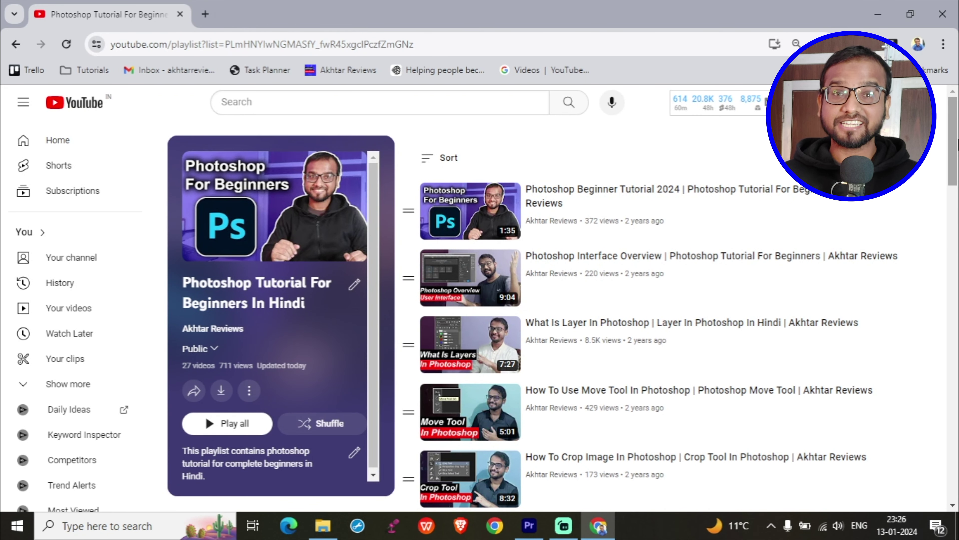
# Scroll the Photoshop Tutorial For Beginners In Hindi playlist down to its last videos.
pyautogui.scroll(-2, 897, 282)
pyautogui.scroll(-3, 897, 282)
pyautogui.scroll(-3, 661, 314)
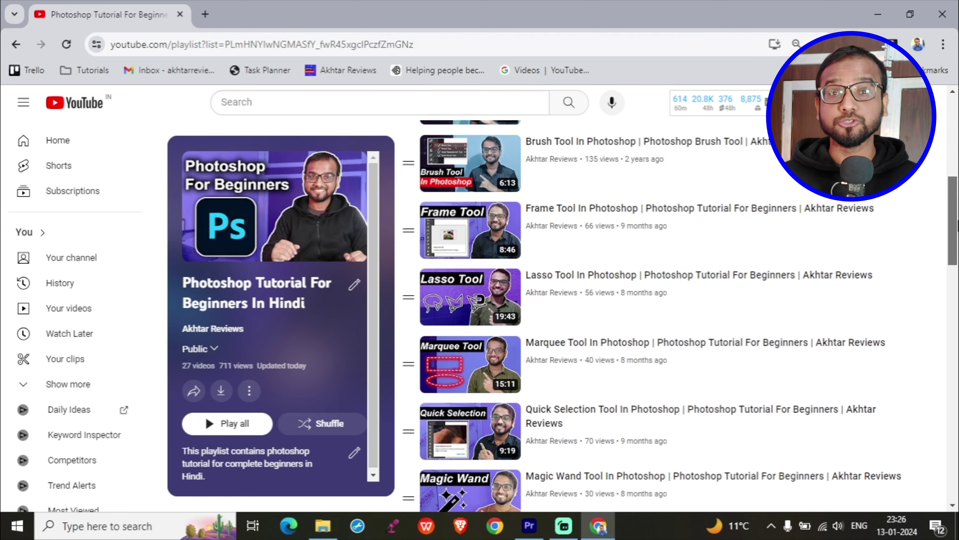
pyautogui.scroll(-4, 661, 313)
pyautogui.scroll(-5, 661, 313)
pyautogui.scroll(-5, 661, 314)
pyautogui.scroll(-6, 661, 313)
pyautogui.scroll(-3, 661, 314)
pyautogui.scroll(-1, 661, 314)
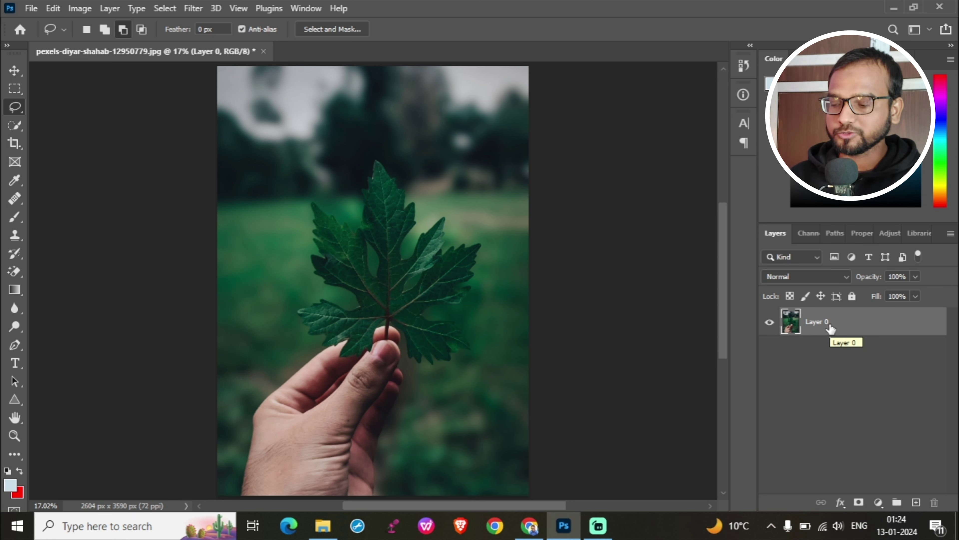
# Duplicate Layer 0 with Ctrl+J, preview Inner Glow on the copy, then cancel it.
pyautogui.hotkey('ctrl', 'j')
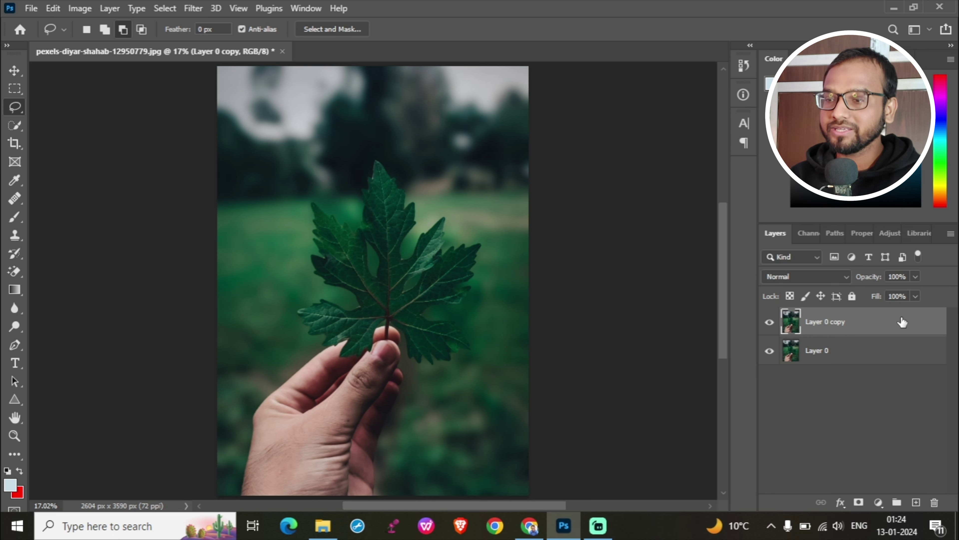
pyautogui.rightClick(883, 324)
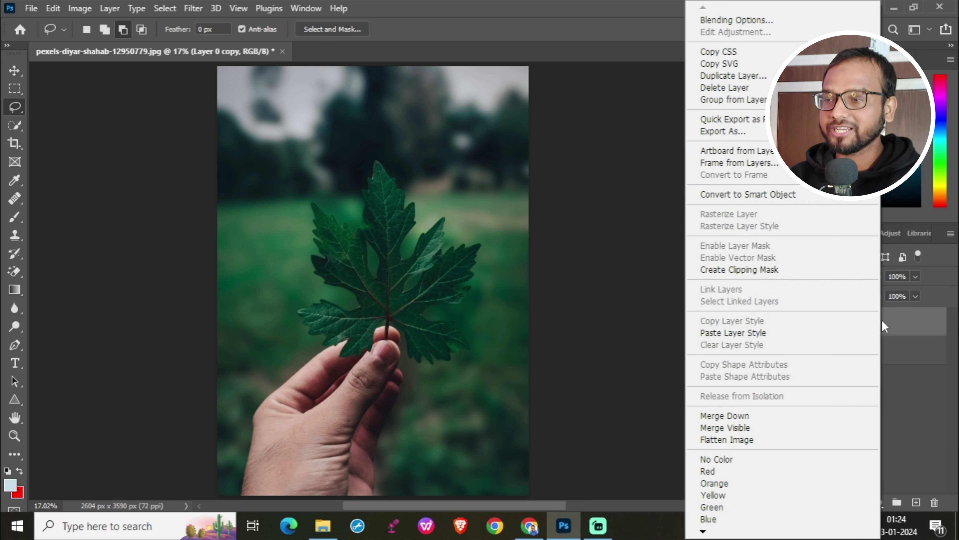
pyautogui.click(767, 20)
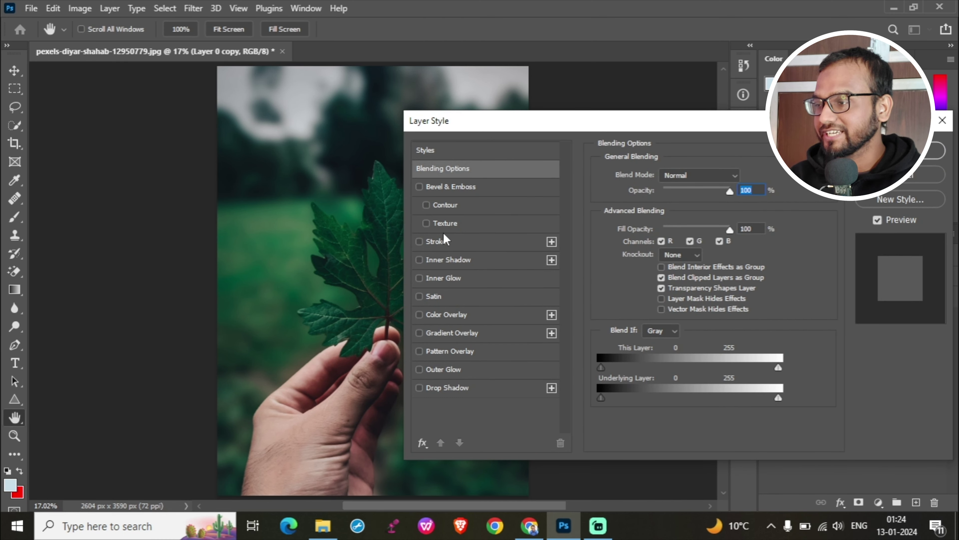
pyautogui.click(471, 280)
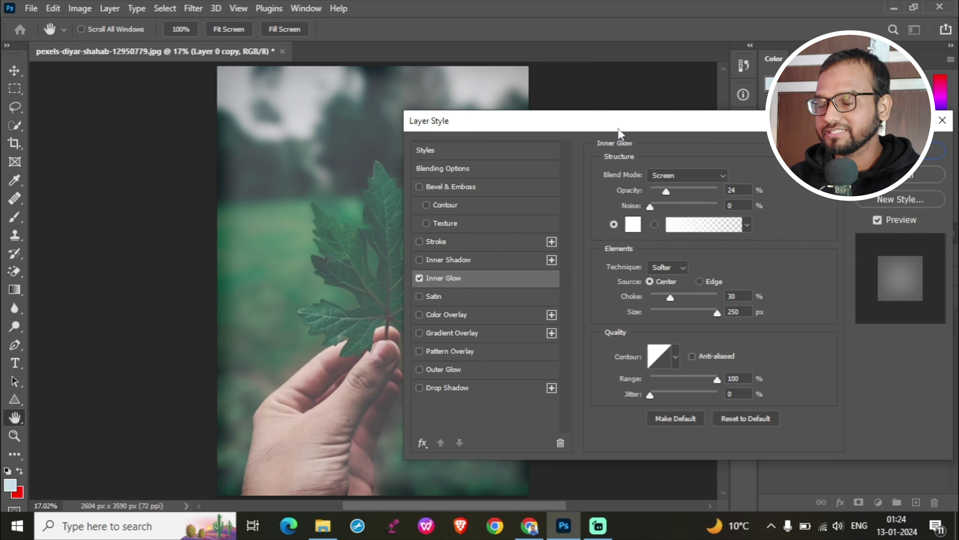
pyautogui.moveTo(618, 132); pyautogui.dragTo(650, 115)
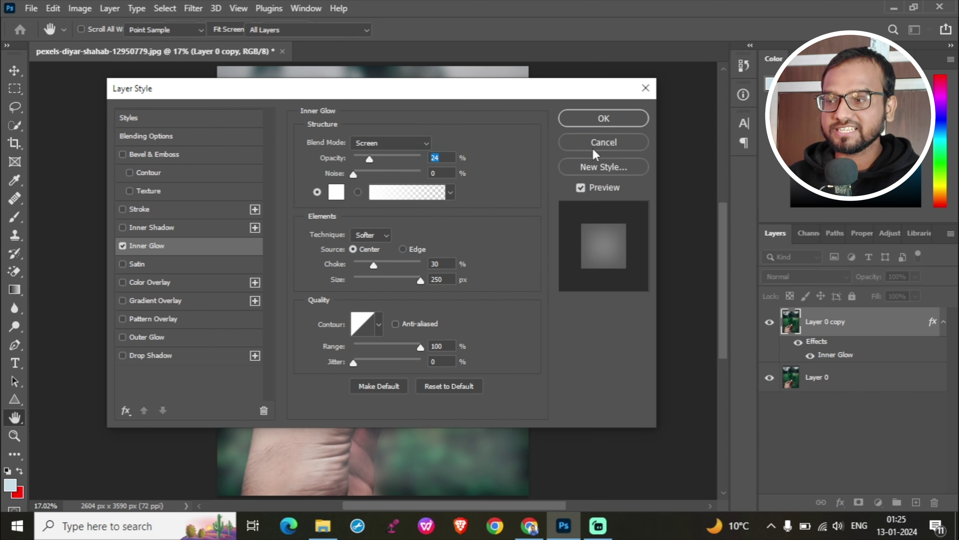
pyautogui.click(598, 143)
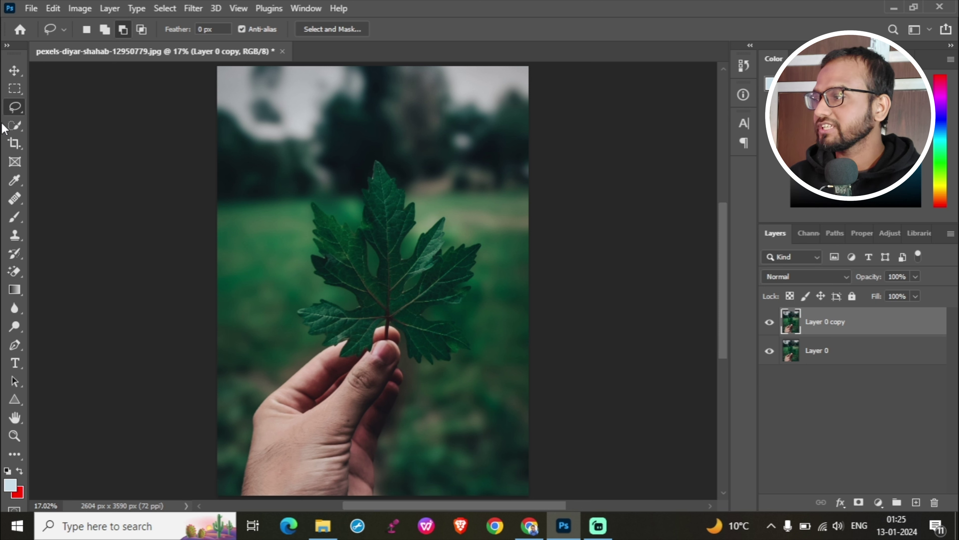
# Select the leaf with Select Subject, subtract the hand, and copy it onto Layer 1.
pyautogui.click(13, 126)
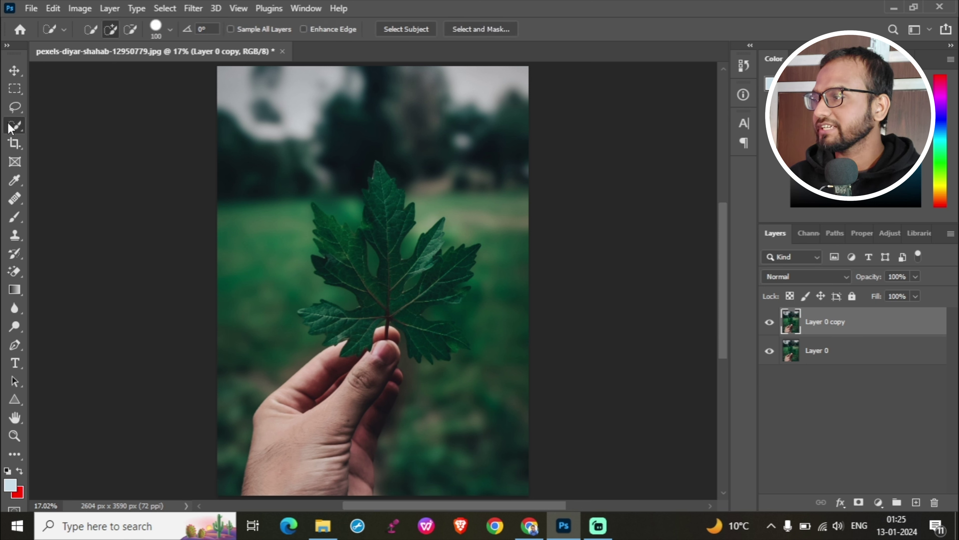
pyautogui.click(408, 32)
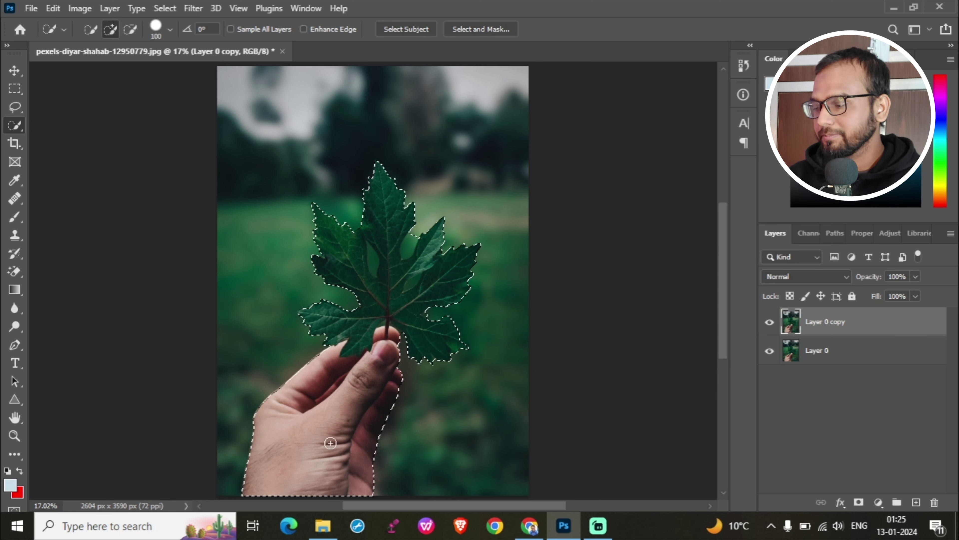
pyautogui.press('alt')
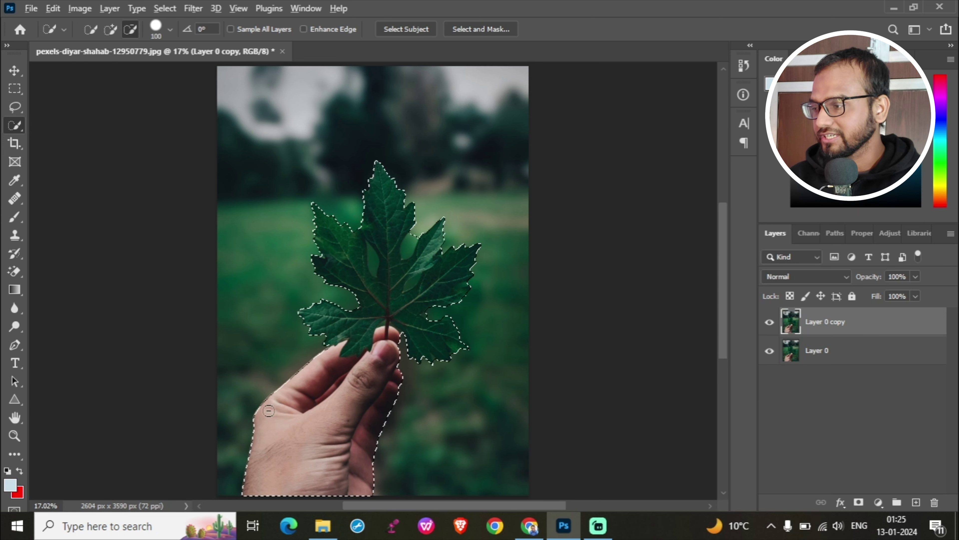
pyautogui.moveTo(264, 416)
pyautogui.mouseDown()
pyautogui.moveTo(285, 457)
pyautogui.moveTo(370, 471)
pyautogui.moveTo(342, 439)
pyautogui.mouseUp()
pyautogui.press('l')
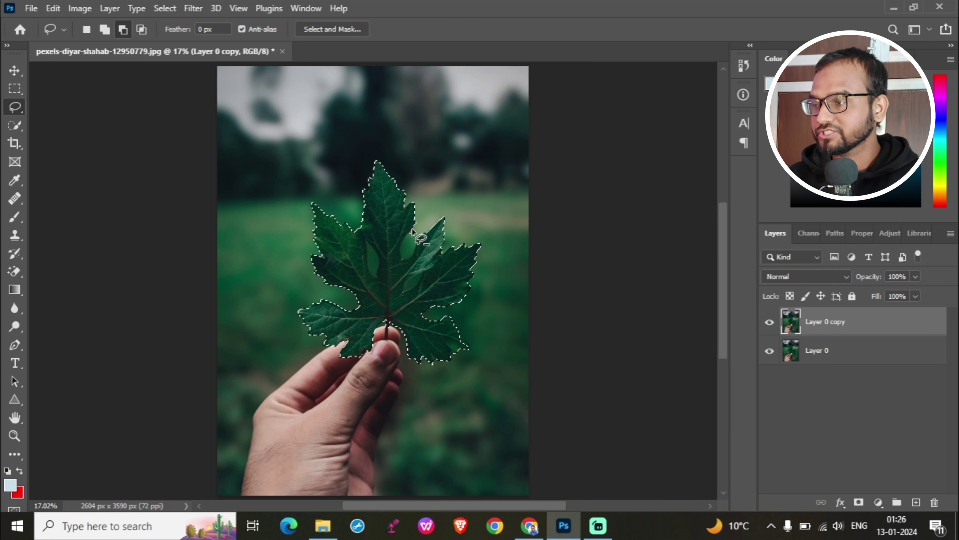
pyautogui.moveTo(408, 230)
pyautogui.mouseDown()
pyautogui.moveTo(403, 258)
pyautogui.moveTo(417, 234)
pyautogui.moveTo(410, 230)
pyautogui.mouseUp()
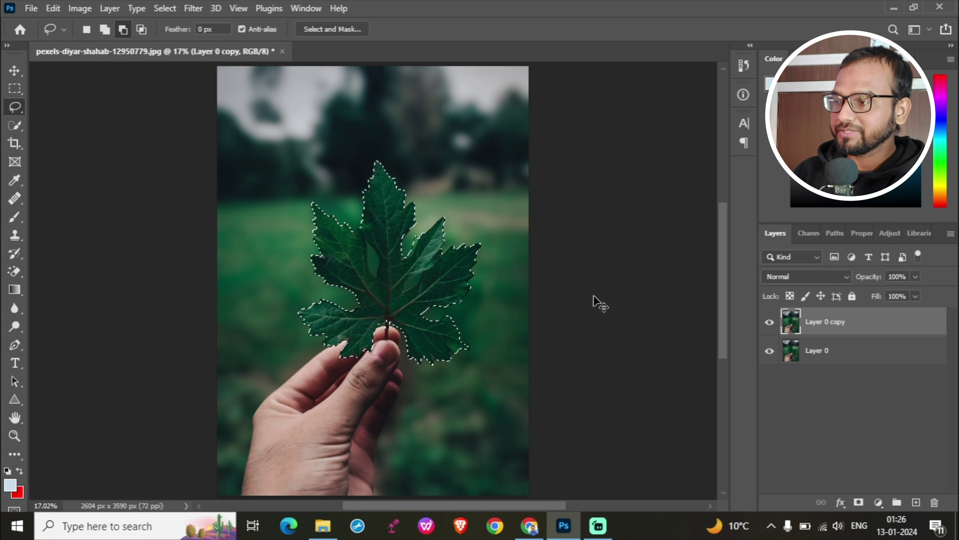
pyautogui.hotkey('ctrl', 'j')
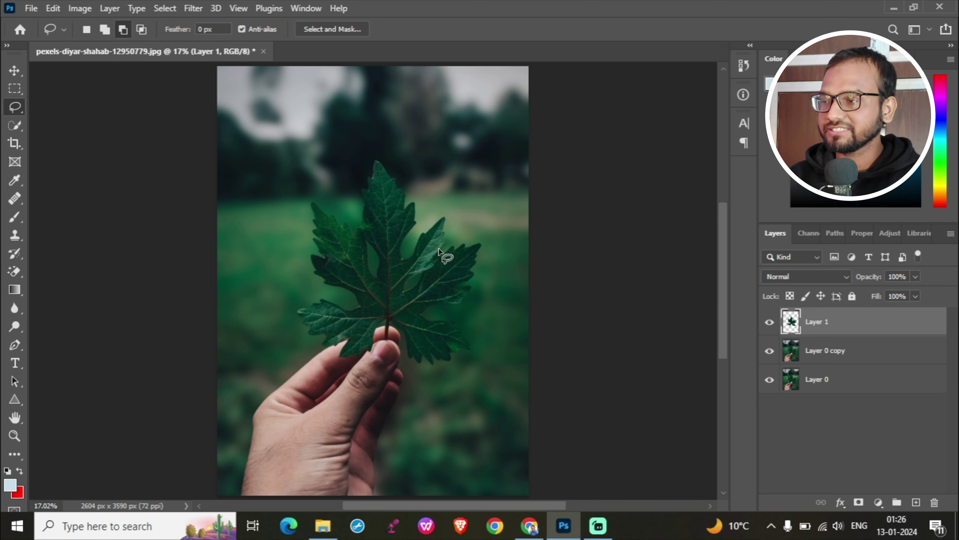
# Hide and reshow Layer 0 copy and Layer 0 to check the cut-out leaf.
pyautogui.click(770, 350)
pyautogui.click(770, 379)
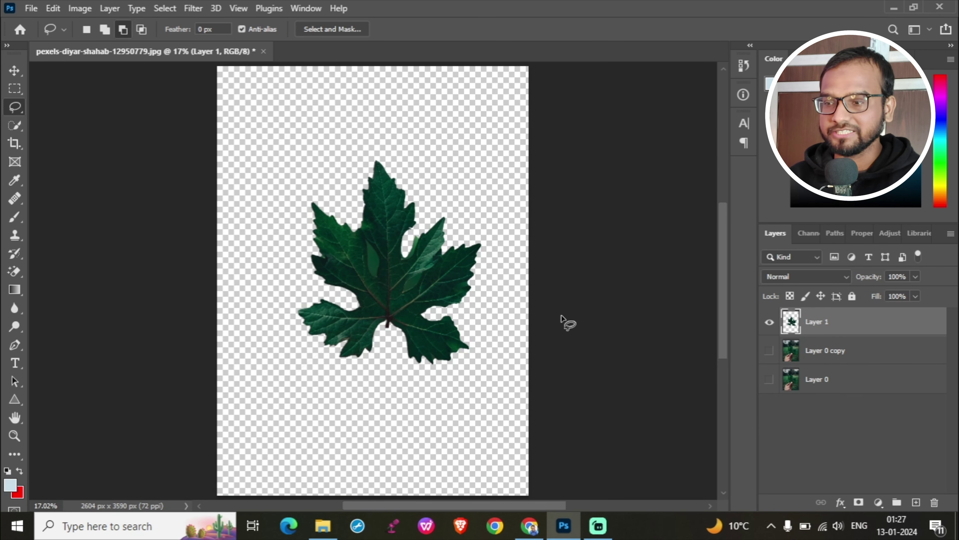
pyautogui.click(770, 350)
pyautogui.click(769, 380)
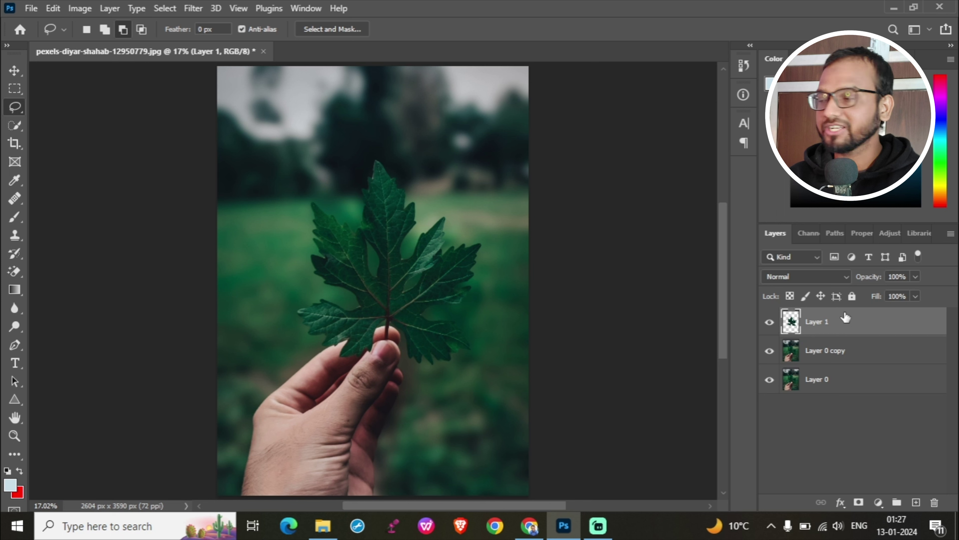
pyautogui.rightClick(866, 320)
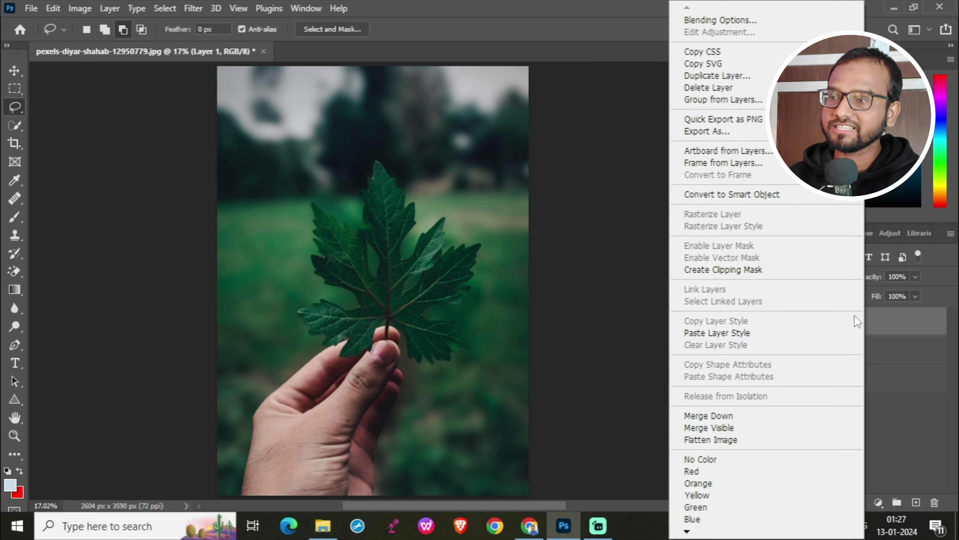
# Turn on Inner Glow in Layer 1's blending options.
pyautogui.click(625, 251)
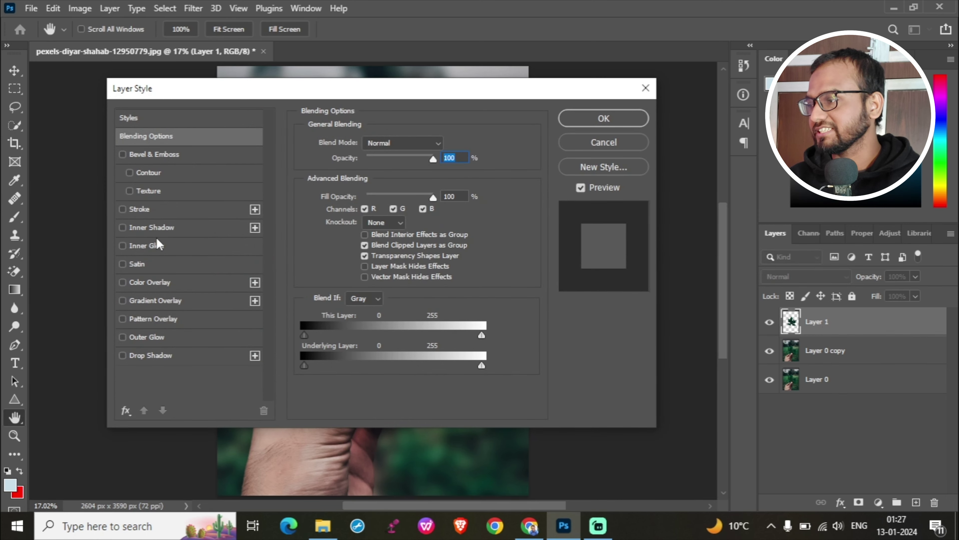
pyautogui.click(159, 245)
pyautogui.moveTo(259, 94)
pyautogui.mouseDown()
pyautogui.moveTo(351, 362)
pyautogui.moveTo(344, 356)
pyautogui.mouseUp()
pyautogui.moveTo(399, 346)
pyautogui.mouseDown()
pyautogui.moveTo(315, 147)
pyautogui.moveTo(353, 140)
pyautogui.moveTo(619, 163)
pyautogui.moveTo(673, 135)
pyautogui.mouseUp()
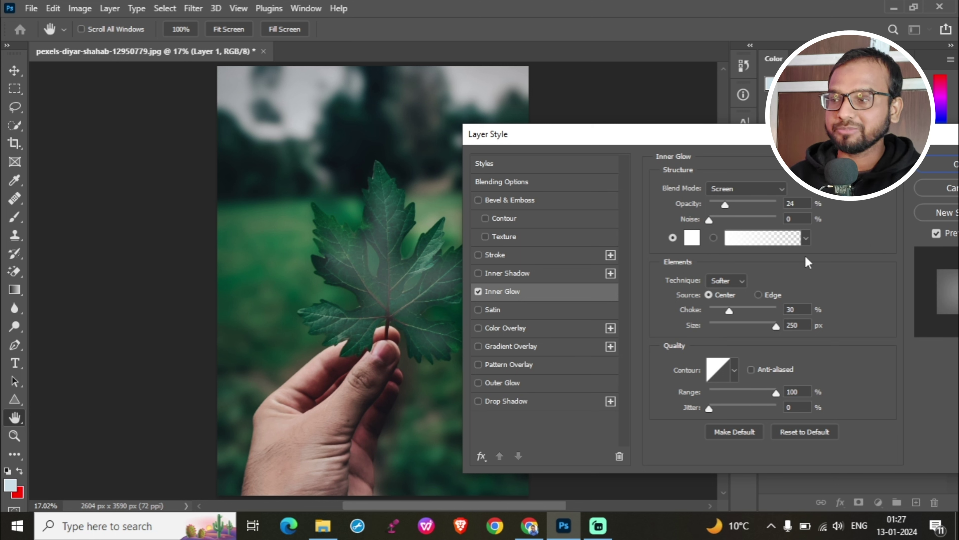
# Try opacity and noise values, settling the glow at 53% opacity, 250 px, noise 0.
pyautogui.moveTo(725, 204); pyautogui.dragTo(721, 206)
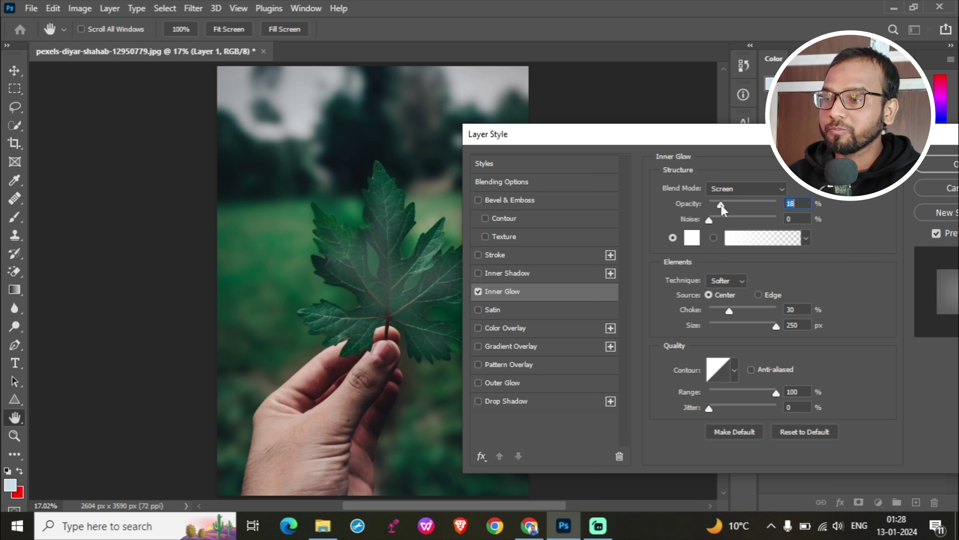
pyautogui.moveTo(722, 211); pyautogui.dragTo(718, 209)
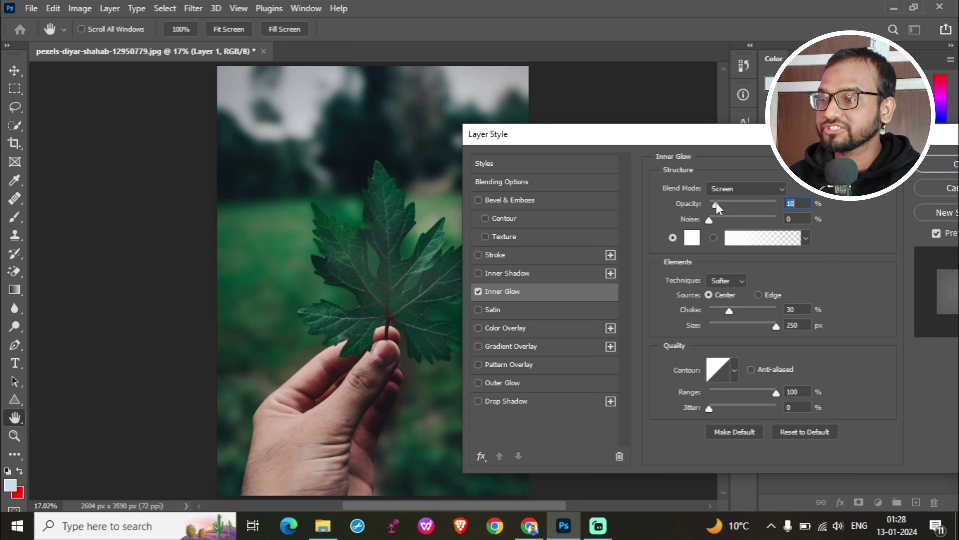
pyautogui.moveTo(716, 212); pyautogui.dragTo(746, 211)
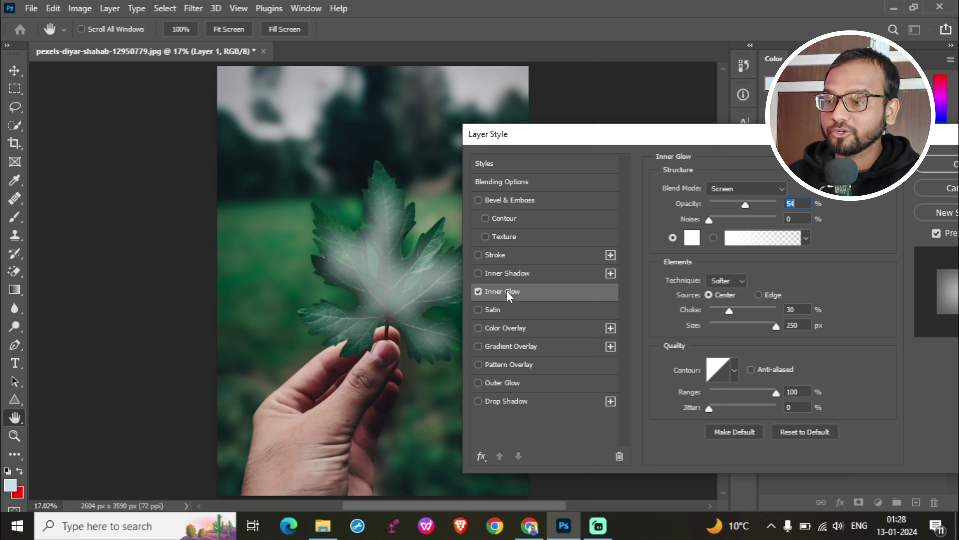
pyautogui.moveTo(746, 208)
pyautogui.mouseDown()
pyautogui.moveTo(723, 209)
pyautogui.moveTo(786, 213)
pyautogui.mouseUp()
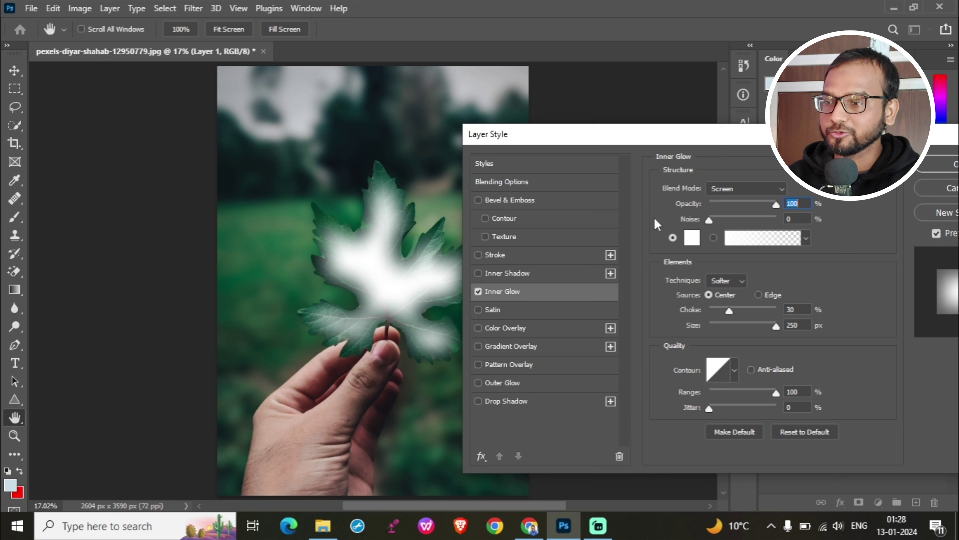
pyautogui.moveTo(776, 205)
pyautogui.mouseDown()
pyautogui.moveTo(729, 204)
pyautogui.moveTo(744, 205)
pyautogui.mouseUp()
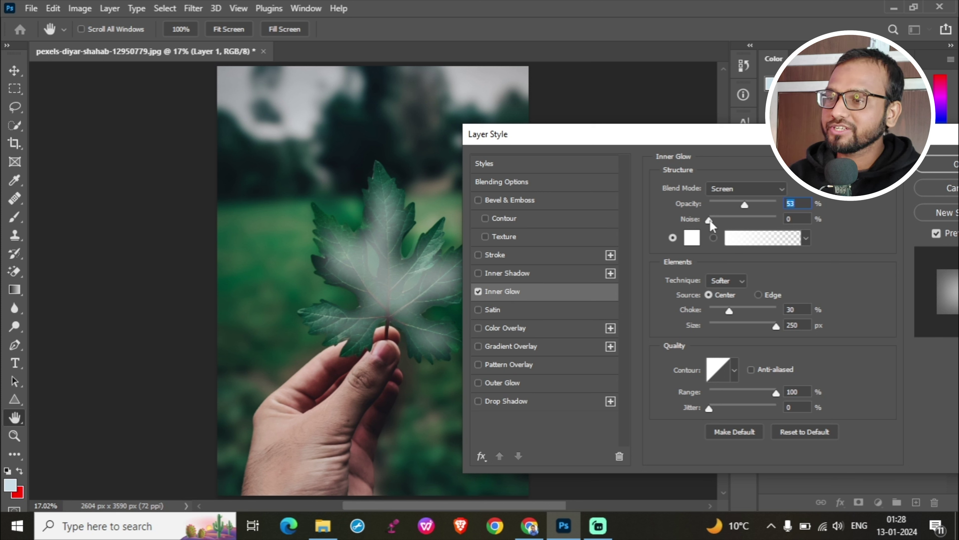
pyautogui.moveTo(709, 221); pyautogui.dragTo(731, 222)
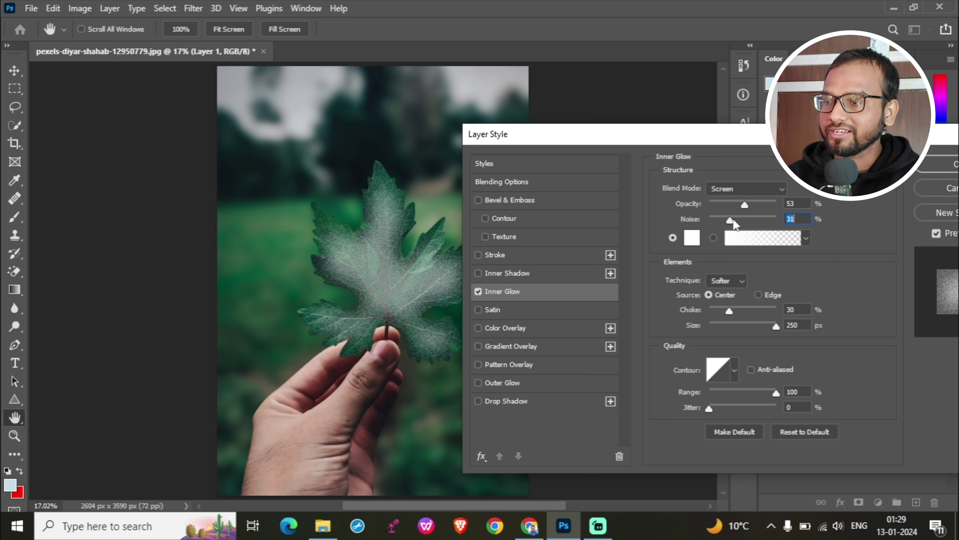
pyautogui.moveTo(732, 222)
pyautogui.mouseDown()
pyautogui.moveTo(751, 224)
pyautogui.moveTo(692, 226)
pyautogui.mouseUp()
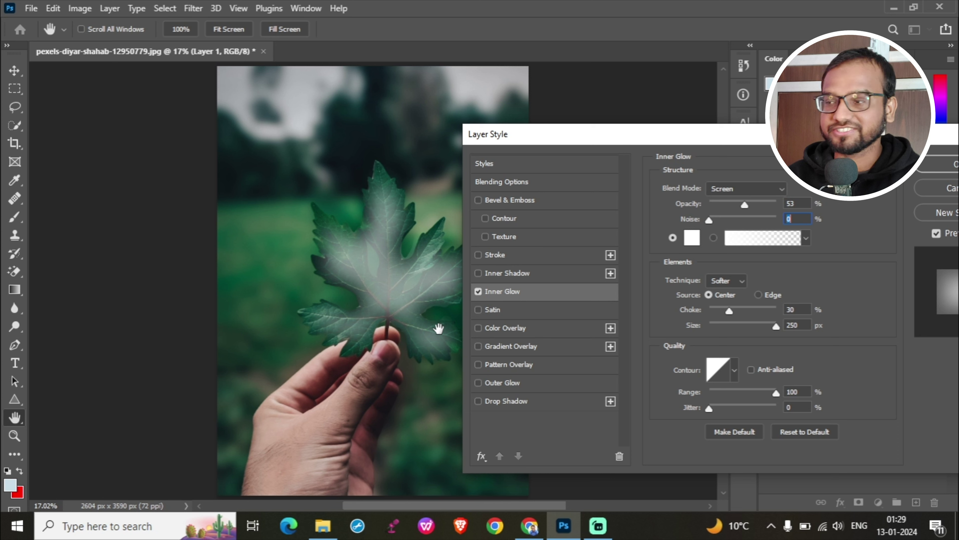
pyautogui.click(691, 238)
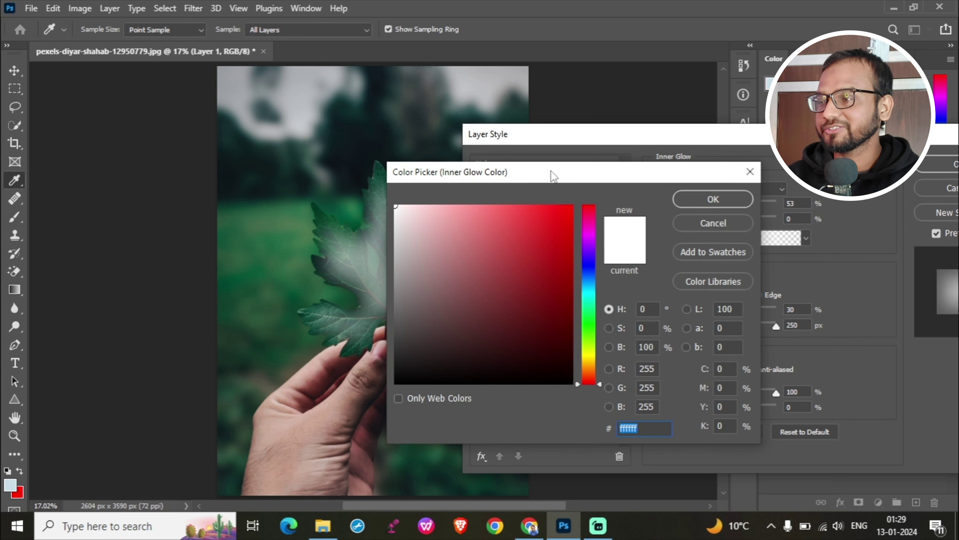
# Change the Inner Glow colour from white to pink-red #f36767.
pyautogui.moveTo(551, 178); pyautogui.dragTo(712, 134)
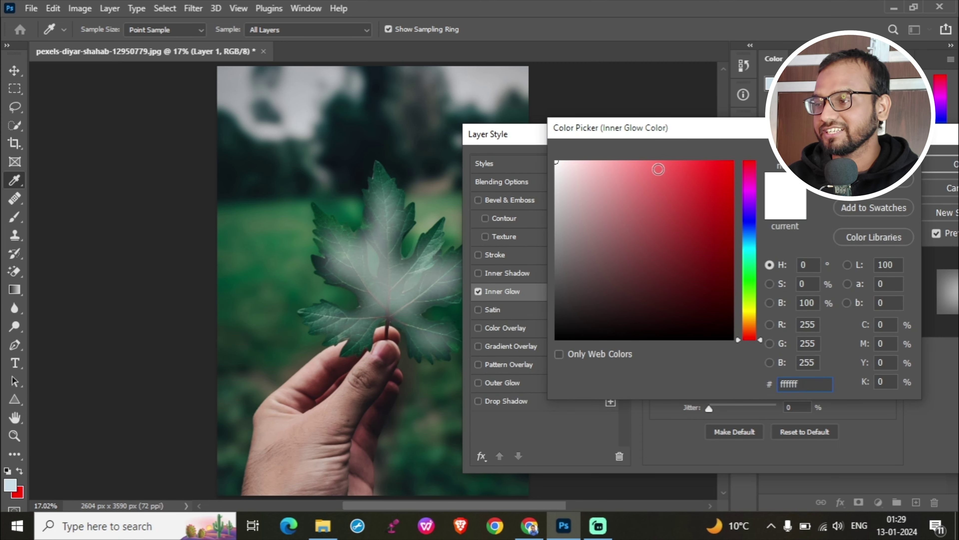
pyautogui.click(658, 169)
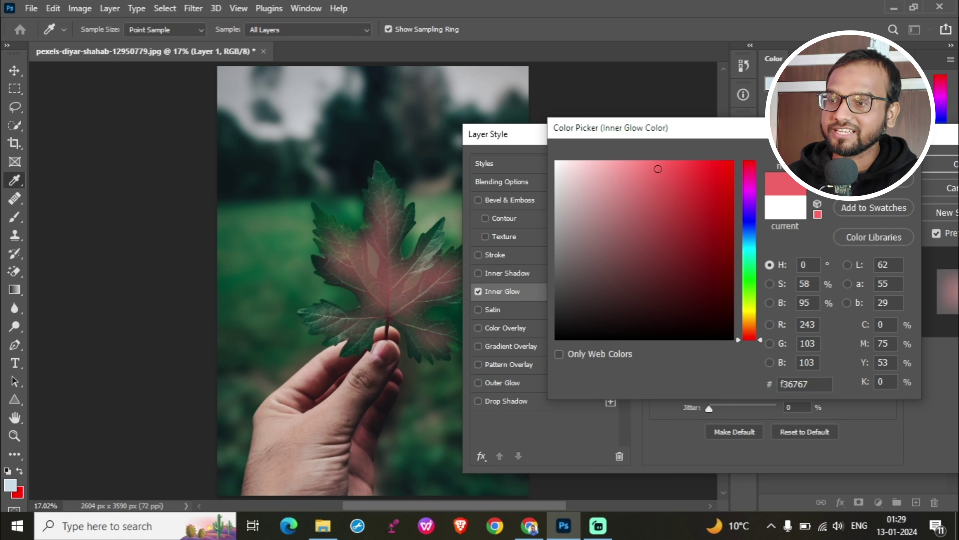
pyautogui.press('Return')
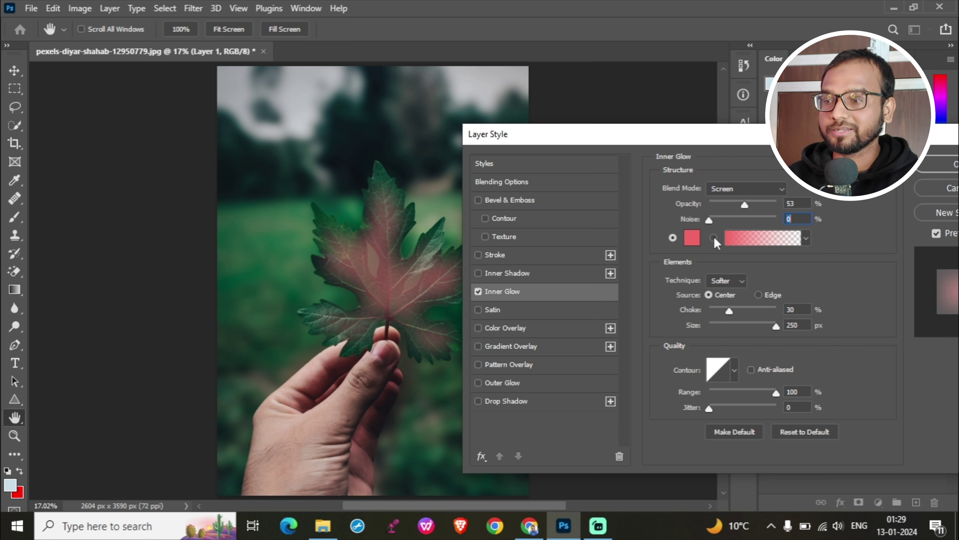
pyautogui.click(756, 238)
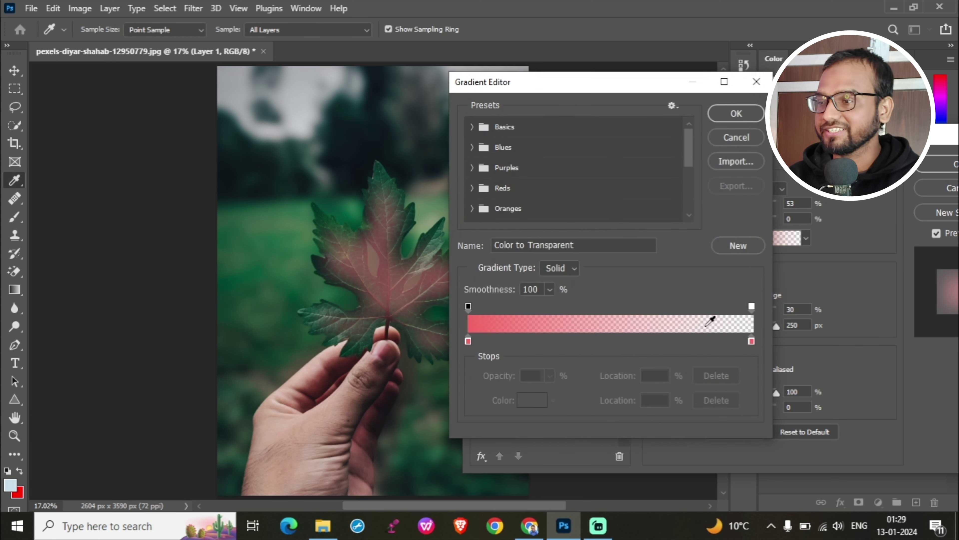
# Apply the Red_07 orange-to-magenta preset from the Reds folder to the Inner Glow.
pyautogui.moveTo(602, 91); pyautogui.dragTo(743, 74)
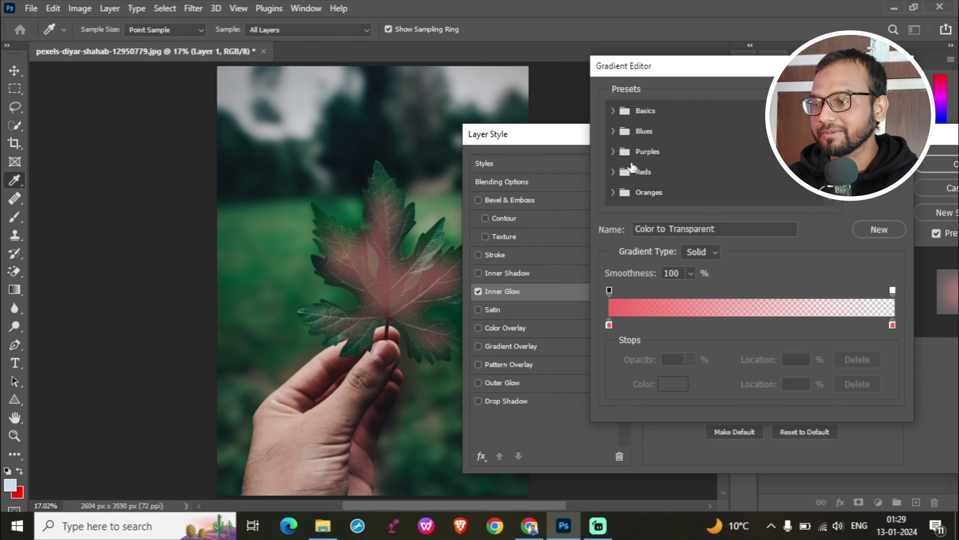
pyautogui.click(613, 172)
pyautogui.scroll(-1, 754, 131)
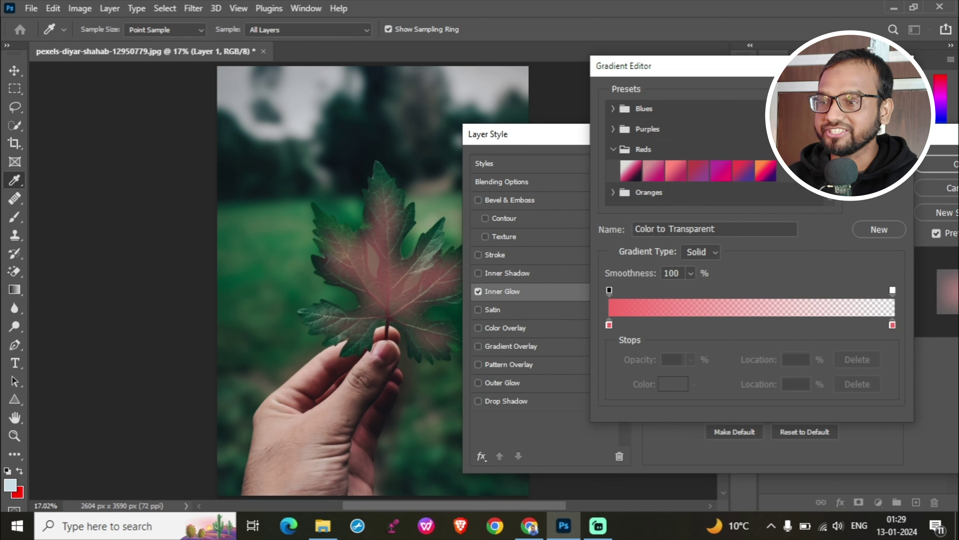
pyautogui.click(764, 174)
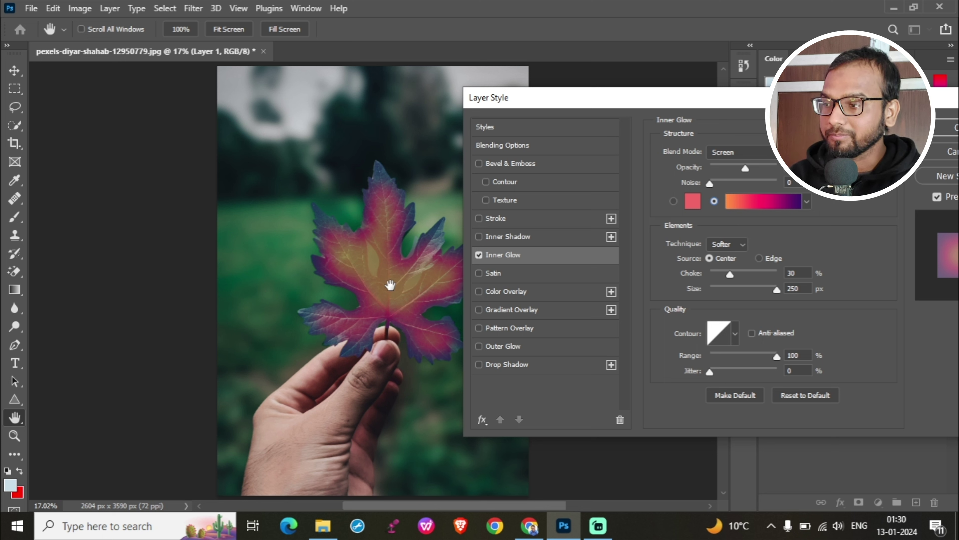
# Use a solid glow colour, compare Center and Edge sources, keeping Edge at 59 px.
pyautogui.click(759, 259)
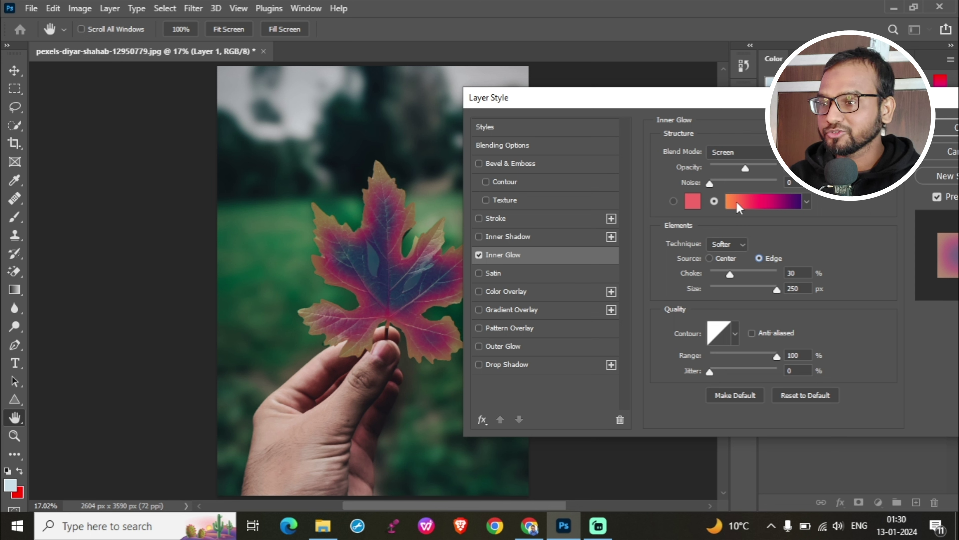
pyautogui.click(674, 200)
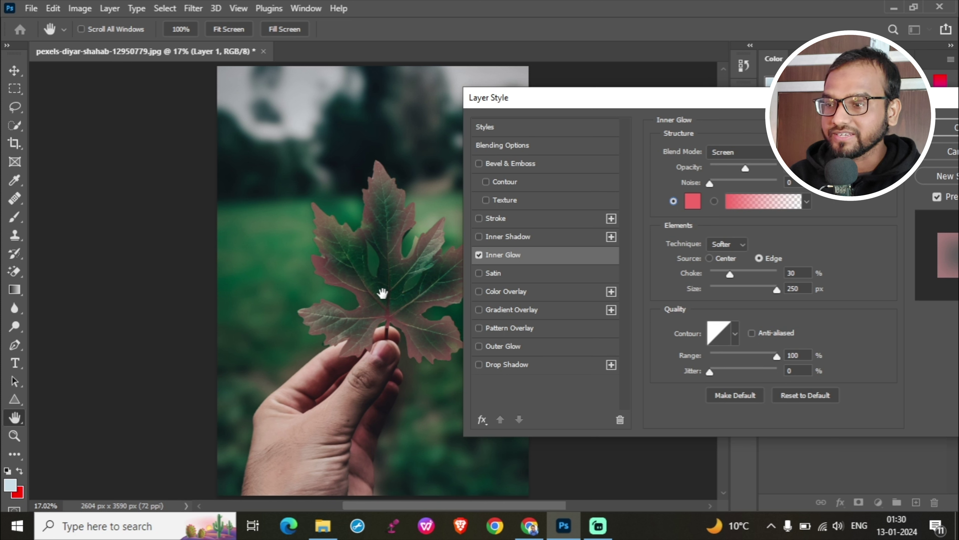
pyautogui.click(709, 258)
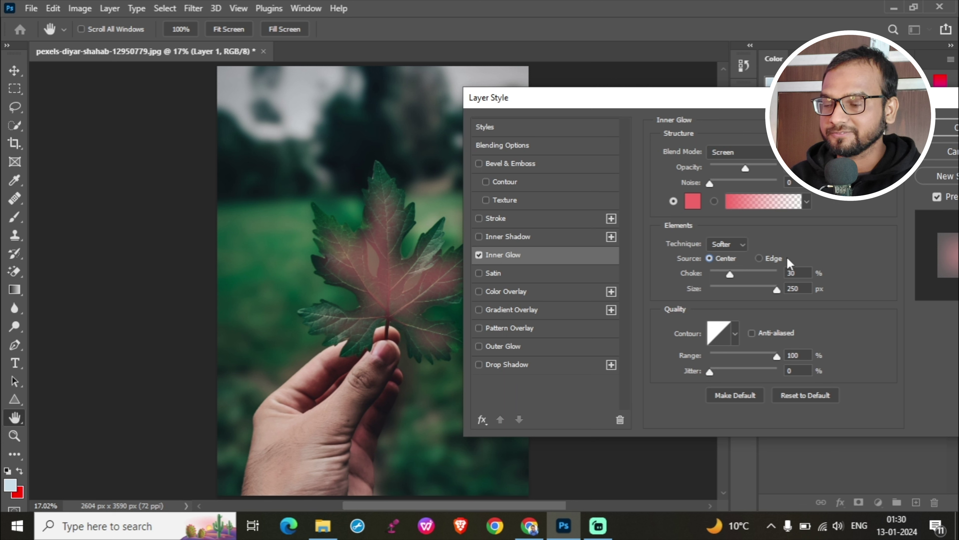
pyautogui.click(759, 258)
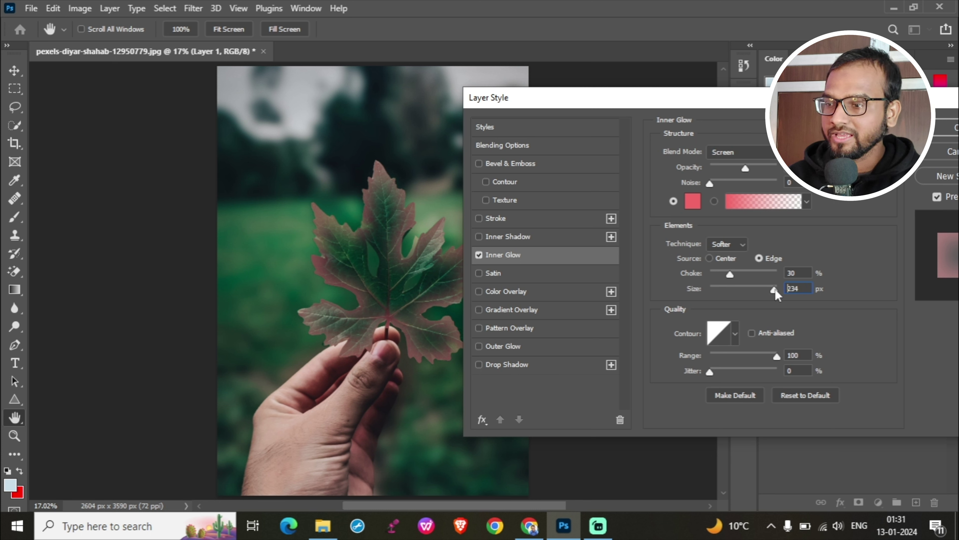
pyautogui.moveTo(774, 291); pyautogui.dragTo(731, 297)
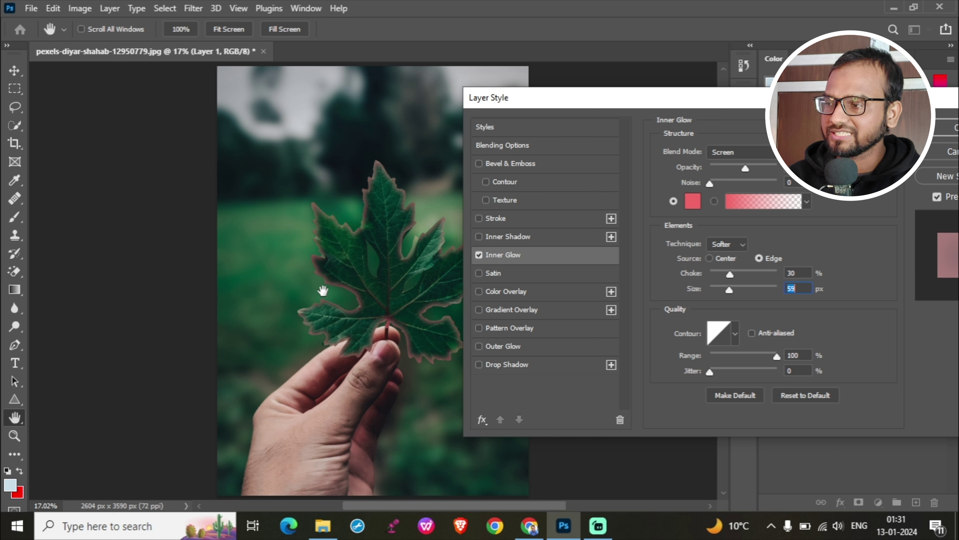
# Set the edge Inner Glow size to 250 px and choke to 22%.
pyautogui.moveTo(730, 294); pyautogui.dragTo(782, 297)
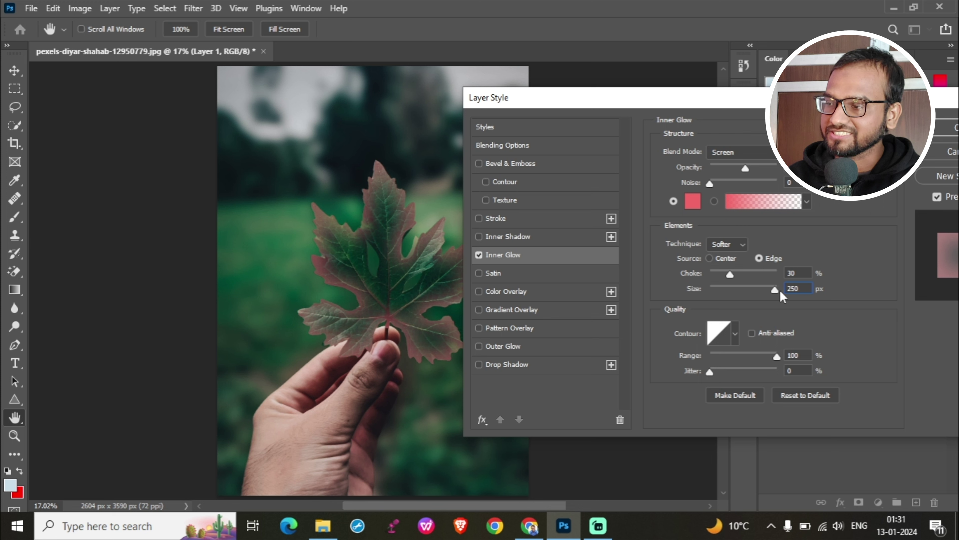
pyautogui.hotkey('shift', 'Tab')
pyautogui.press('Up')
pyautogui.press('Up')
pyautogui.press('Up')
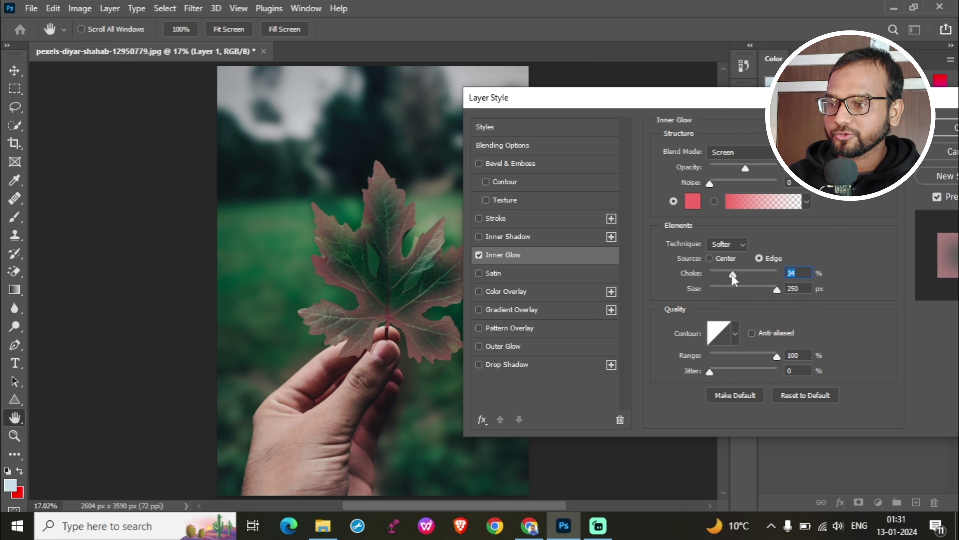
pyautogui.moveTo(732, 274); pyautogui.dragTo(769, 274)
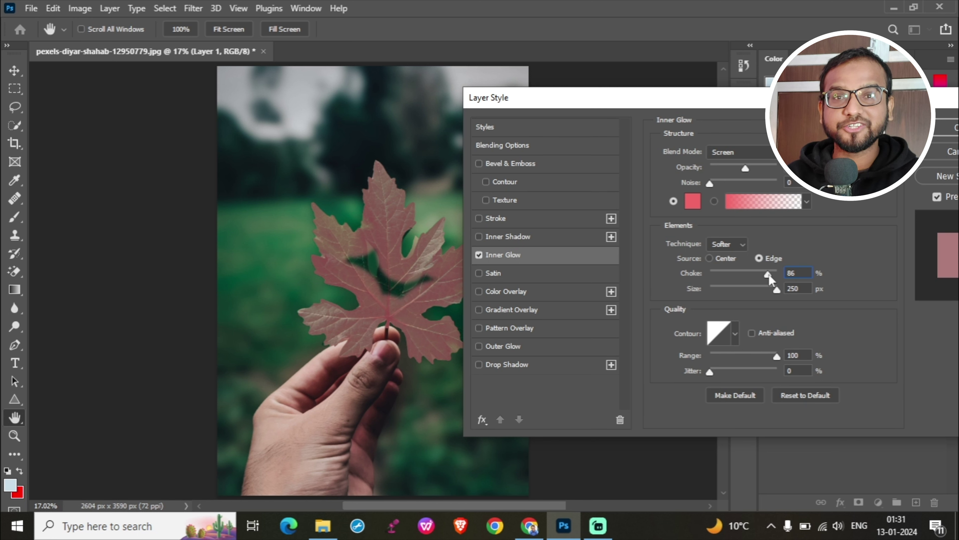
pyautogui.moveTo(769, 275); pyautogui.dragTo(727, 276)
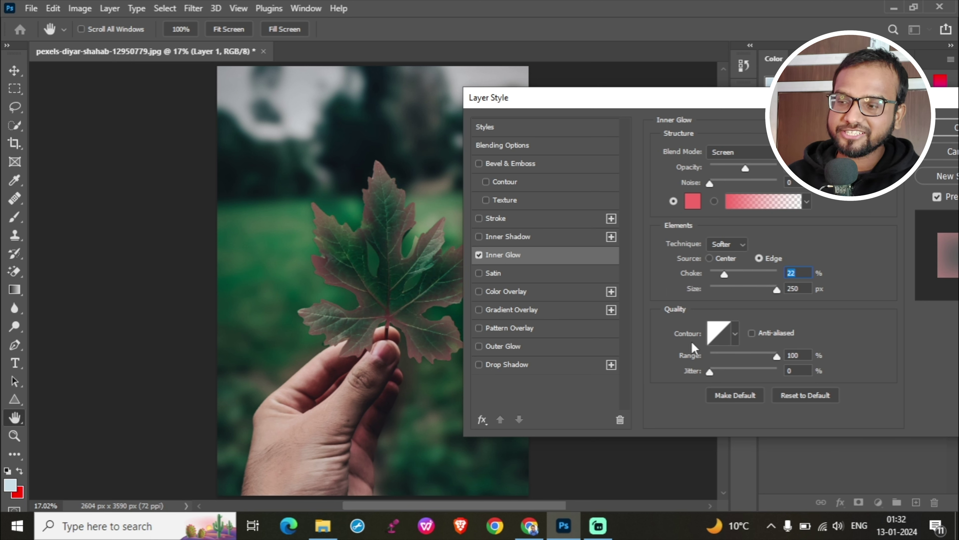
pyautogui.click(737, 333)
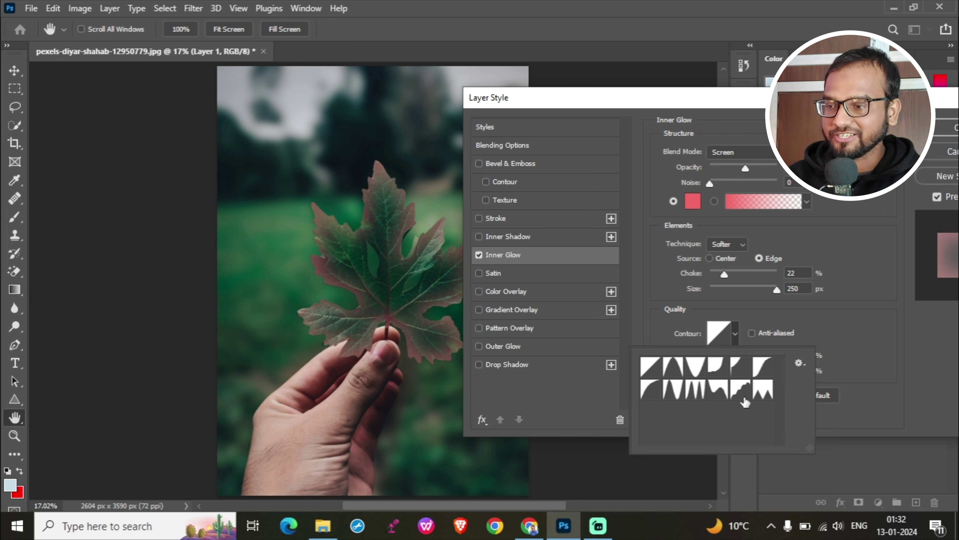
pyautogui.click(673, 389)
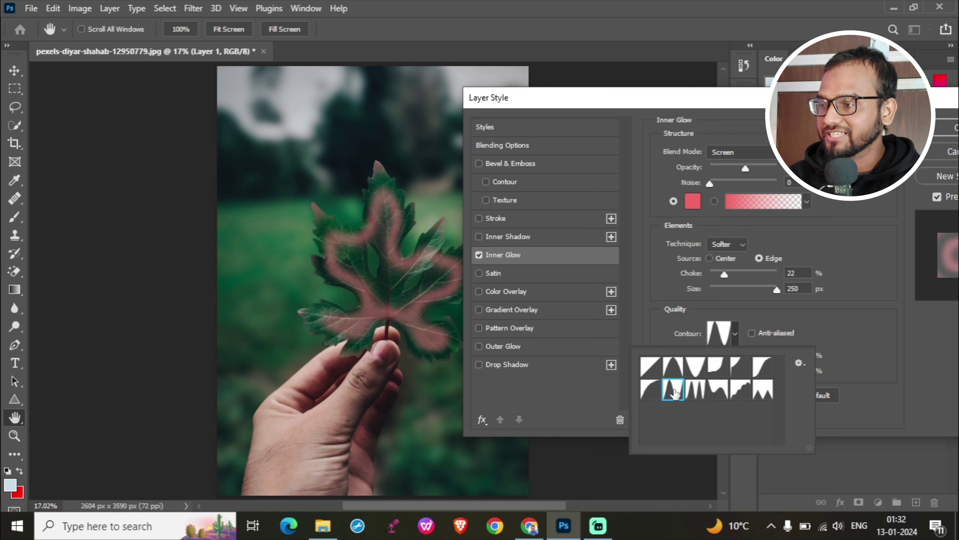
pyautogui.click(673, 372)
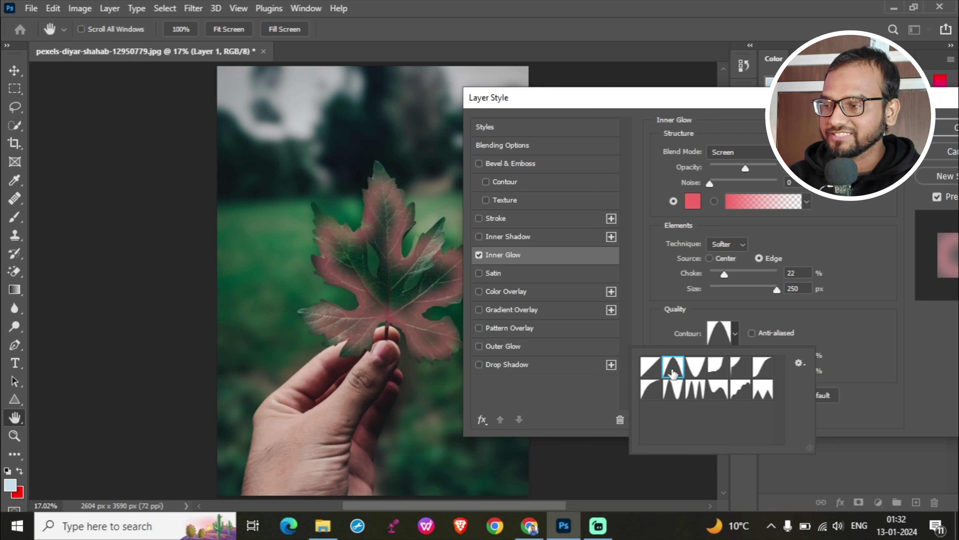
pyautogui.click(646, 367)
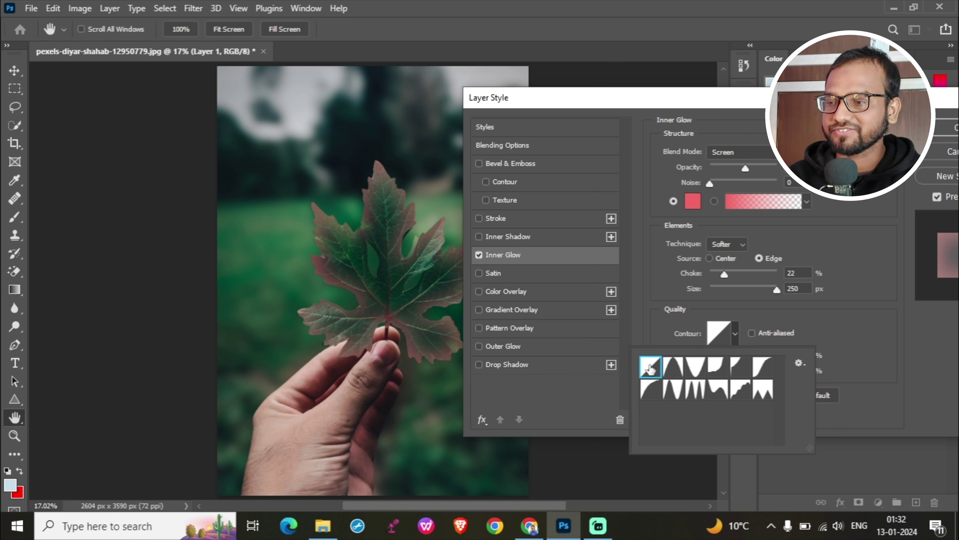
pyautogui.click(839, 326)
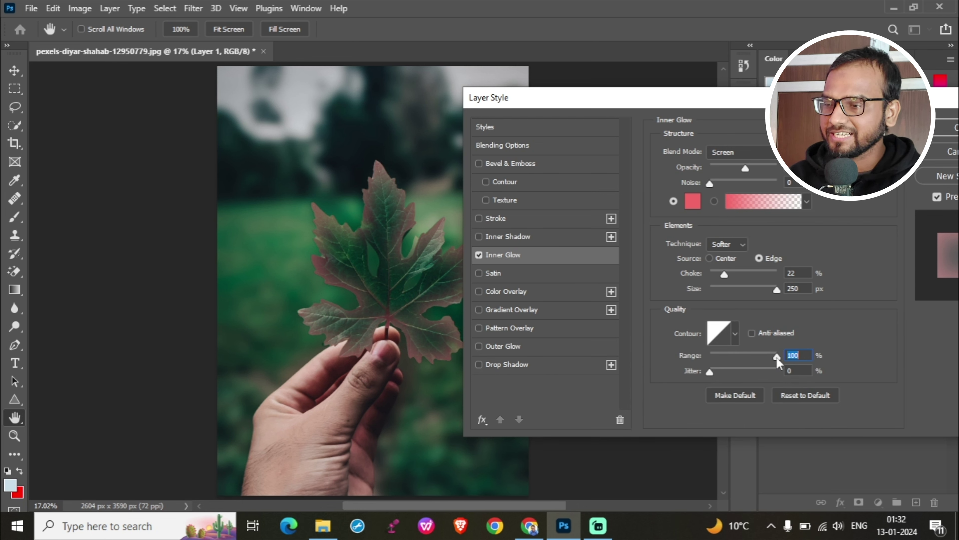
pyautogui.moveTo(765, 357); pyautogui.dragTo(775, 354)
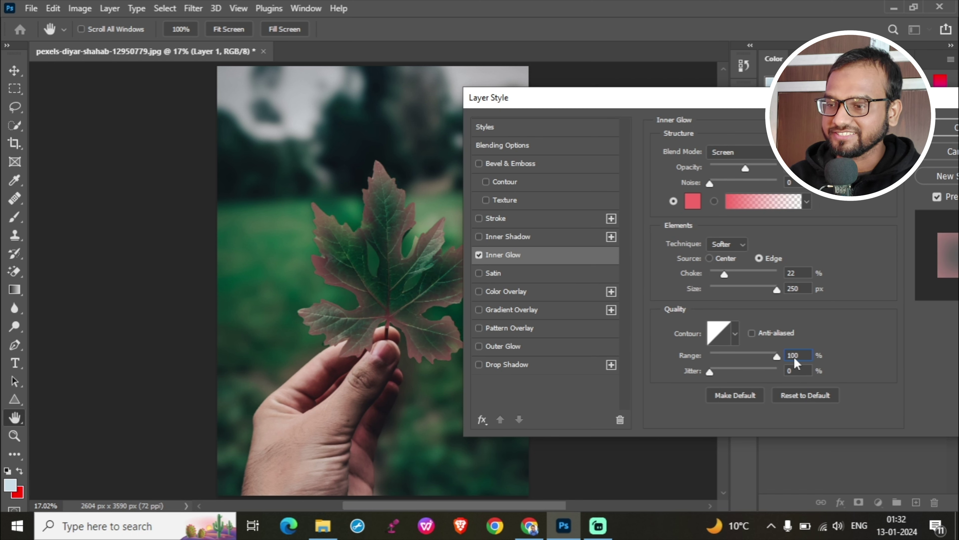
pyautogui.moveTo(811, 105); pyautogui.dragTo(101, 108)
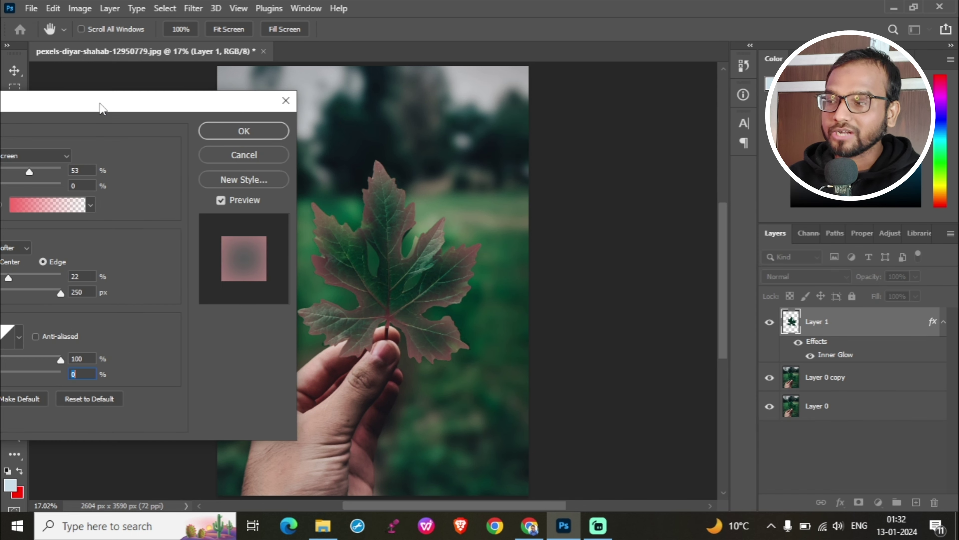
# Toggle Preview off and on to compare the leaf, then accept the Inner Glow.
pyautogui.click(222, 200)
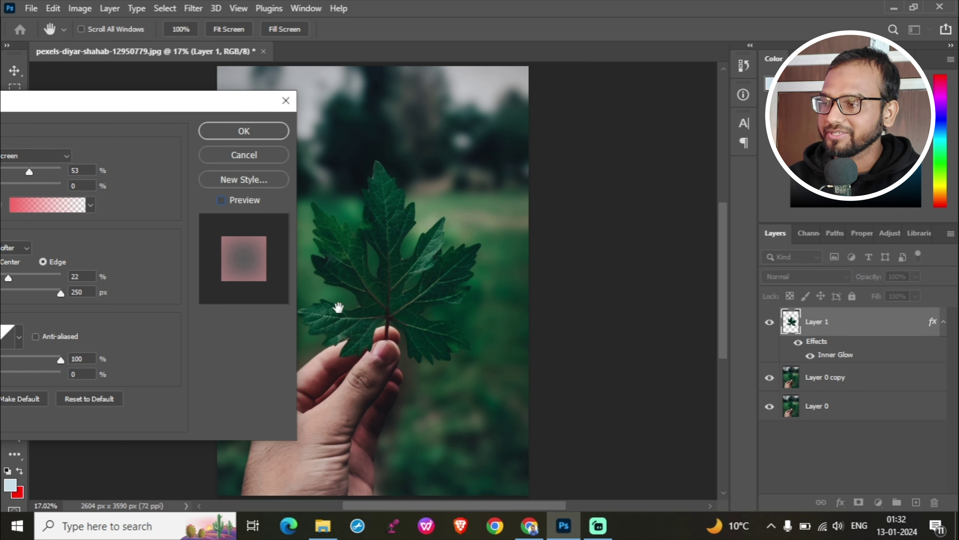
pyautogui.click(221, 200)
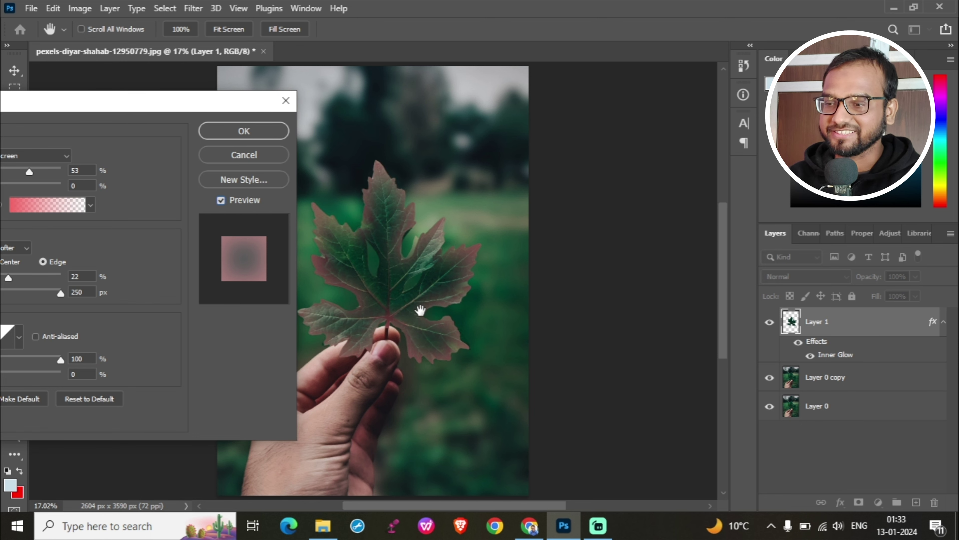
pyautogui.press('Return')
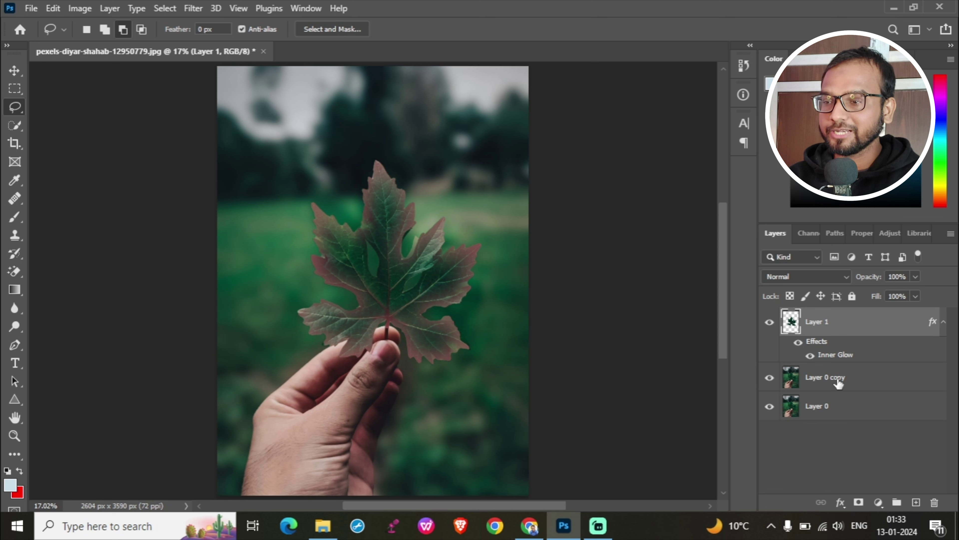
# Add the pink Inner Glow (Screen, 53%, Edge, 250 px) to Layer 0 copy.
pyautogui.click(838, 382)
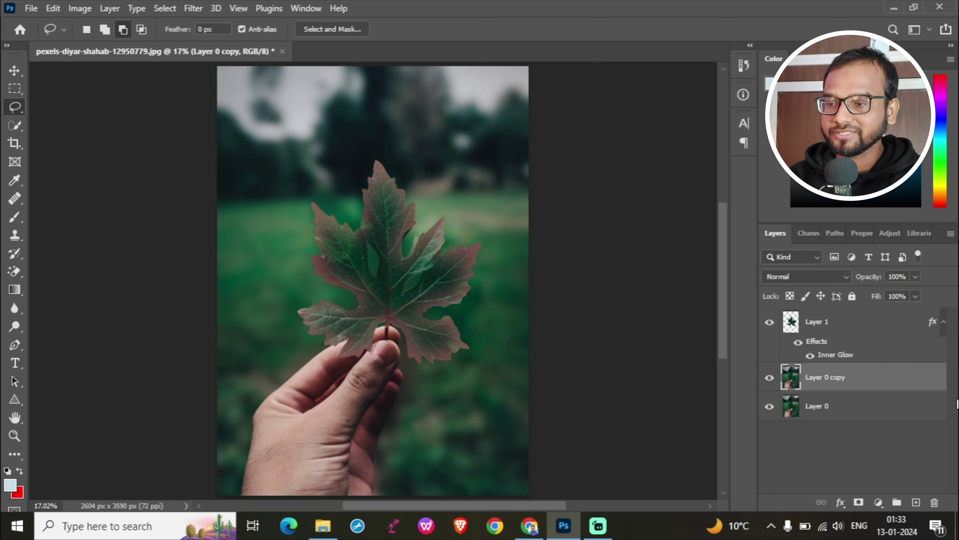
pyautogui.rightClick(874, 384)
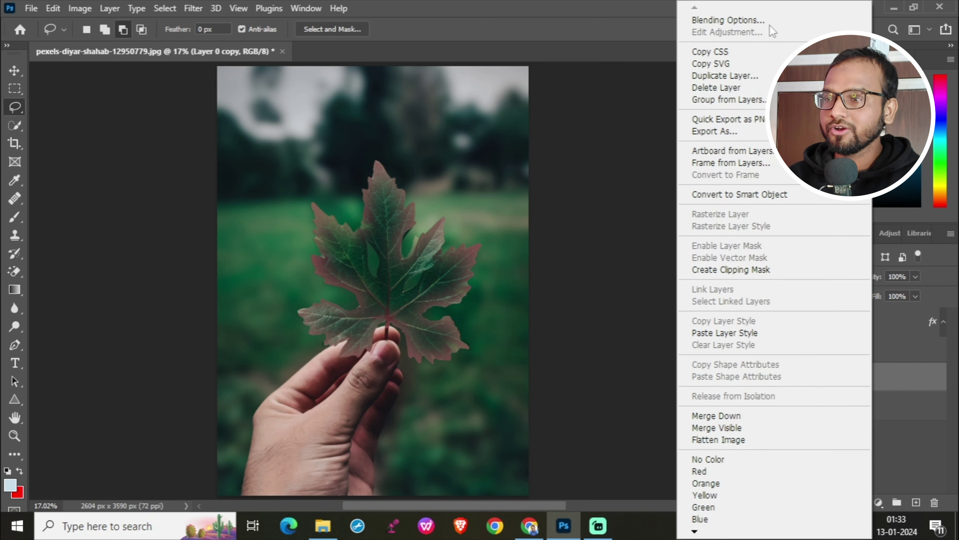
pyautogui.click(773, 19)
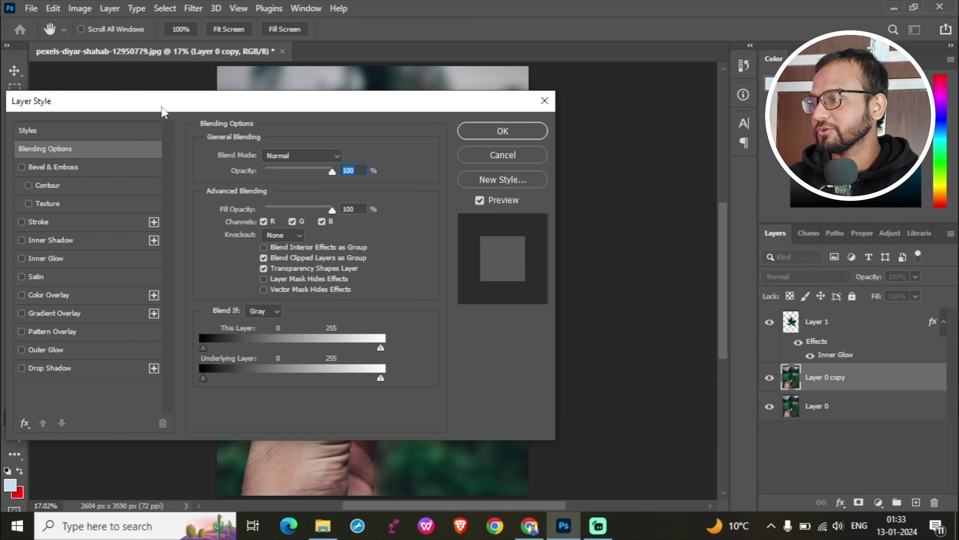
pyautogui.moveTo(163, 112); pyautogui.dragTo(403, 150)
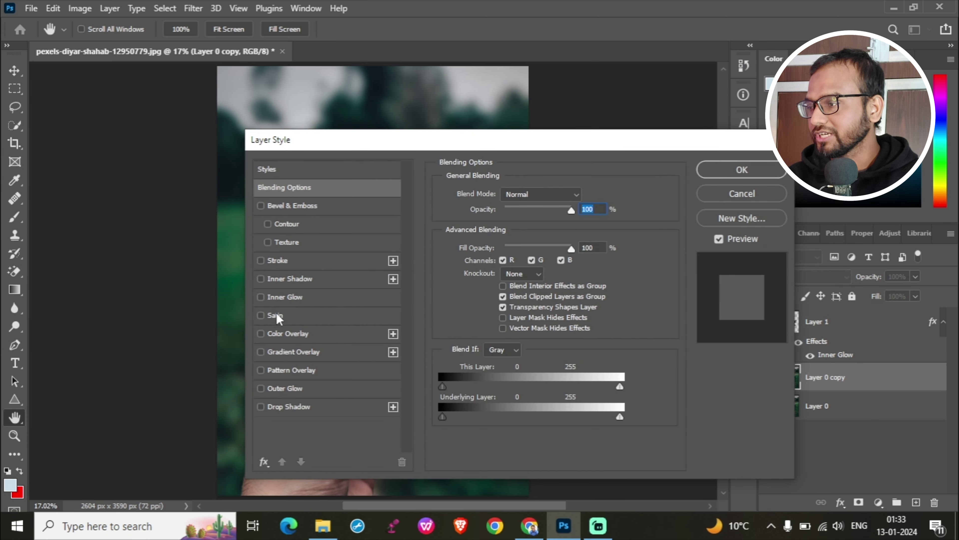
pyautogui.click(295, 298)
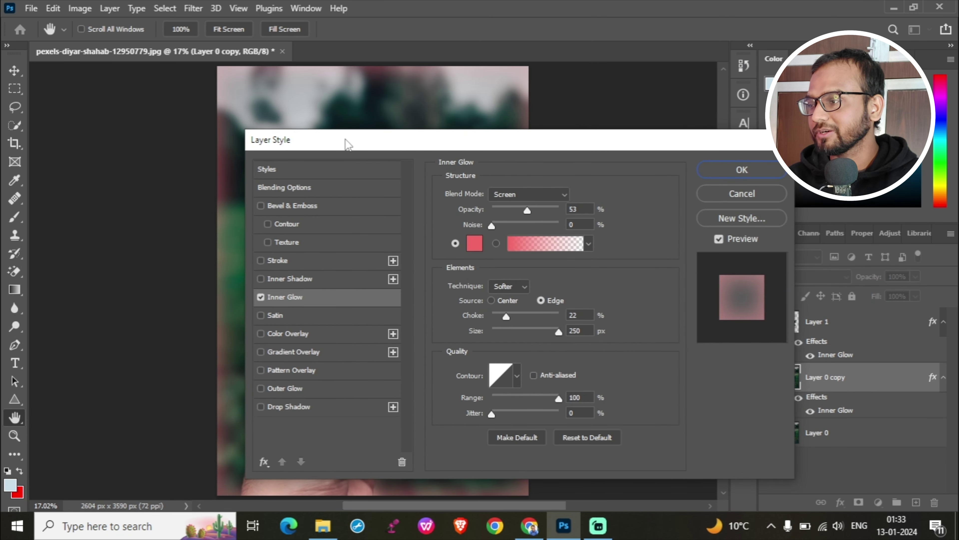
pyautogui.moveTo(346, 148); pyautogui.dragTo(531, 321)
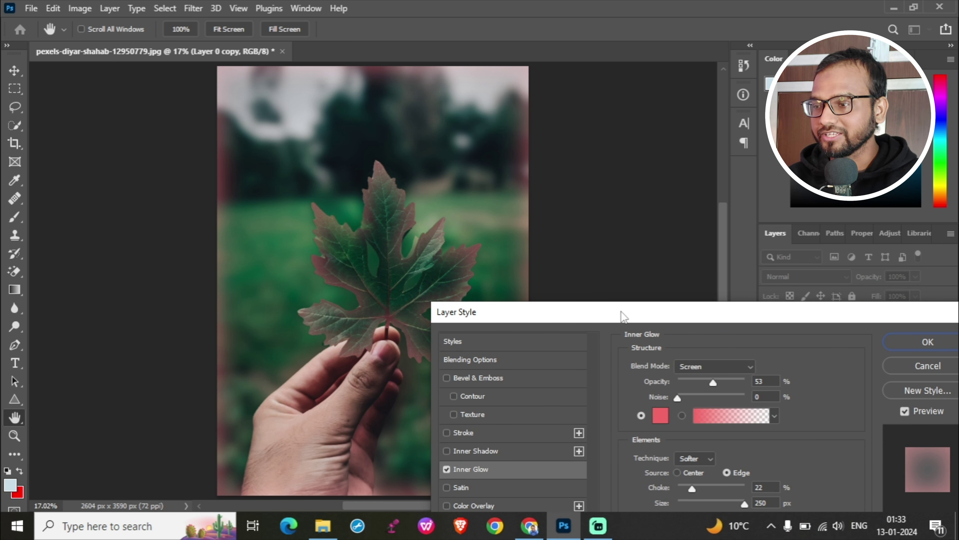
pyautogui.moveTo(620, 315); pyautogui.dragTo(444, 163)
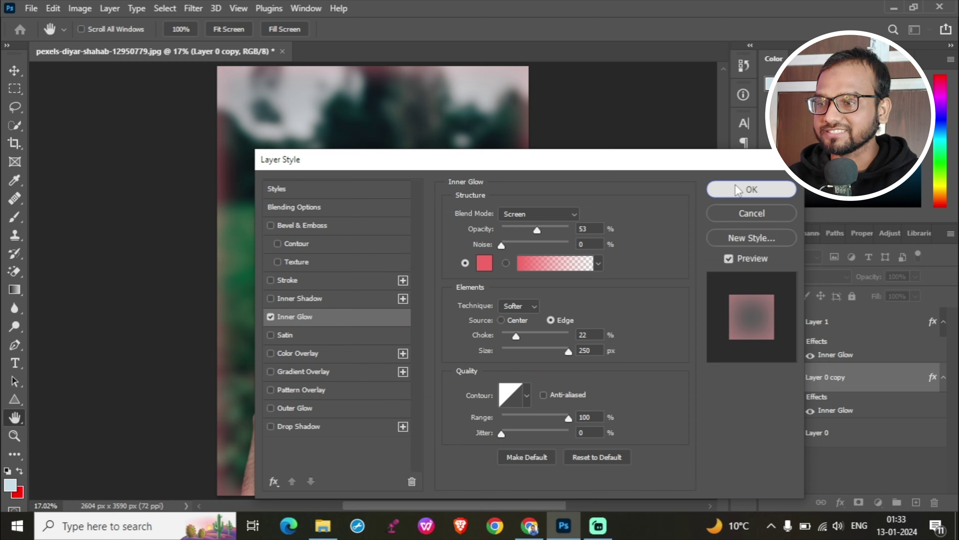
pyautogui.click(746, 190)
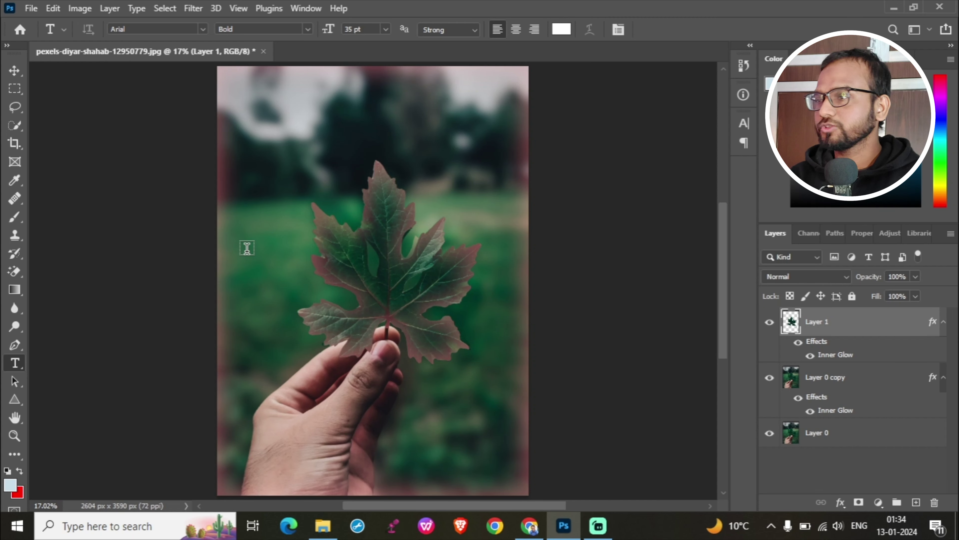
# Type a large white 'NATURE' title near the top of the photo.
pyautogui.click(313, 125)
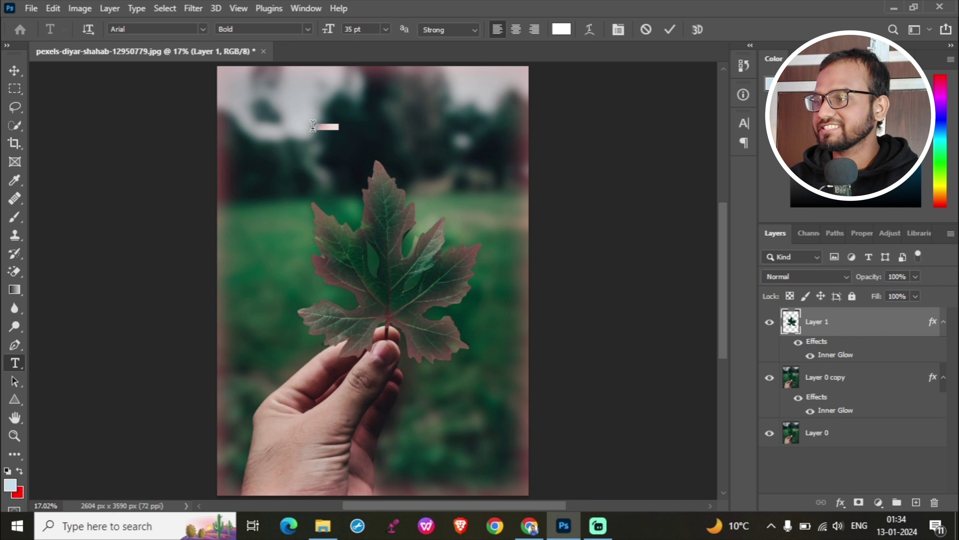
pyautogui.write('NATURE')
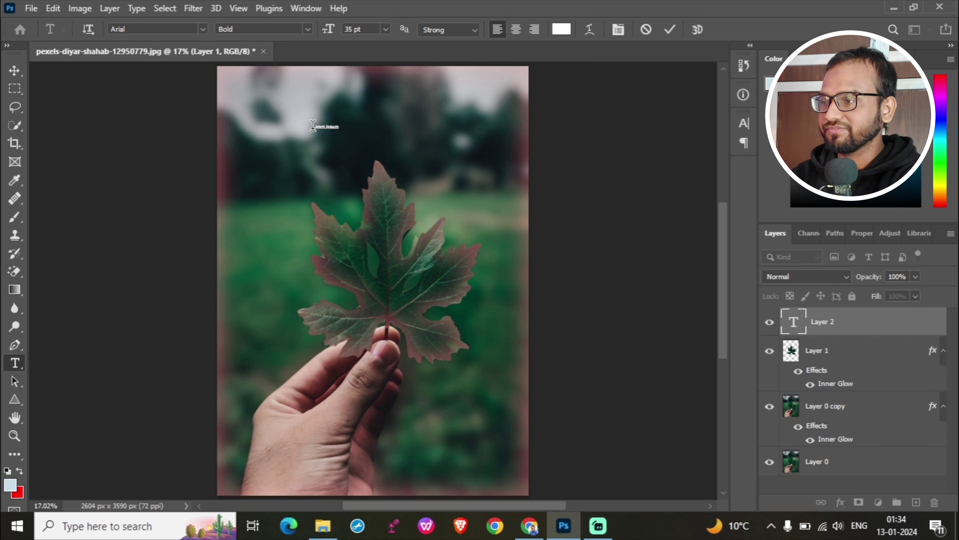
pyautogui.doubleClick(317, 125)
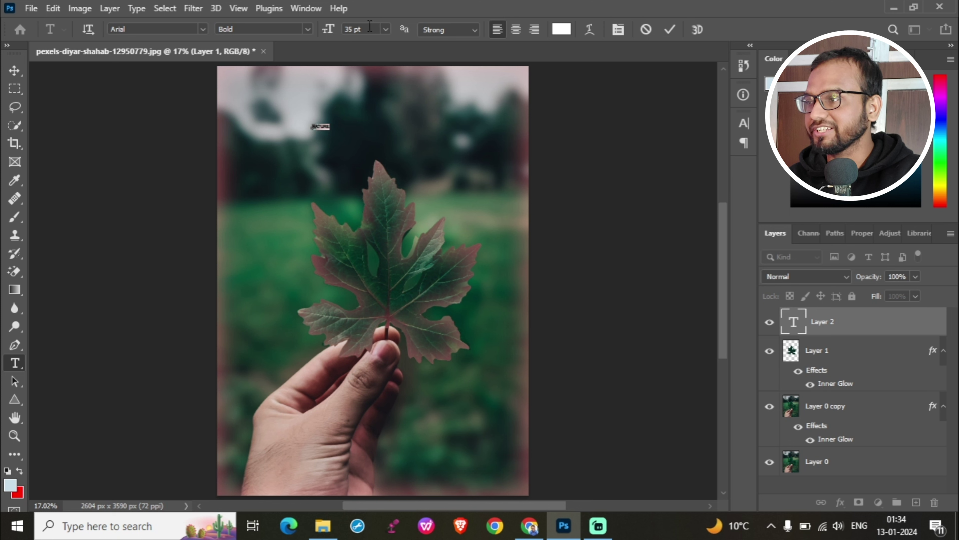
pyautogui.hotkey('ctrl', 'Return')
# Centre NATURE above the leaf and copy Layer 1's Inner Glow onto it.
pyautogui.press('v')
pyautogui.moveTo(381, 124)
pyautogui.mouseDown()
pyautogui.moveTo(407, 135)
pyautogui.moveTo(389, 140)
pyautogui.mouseUp()
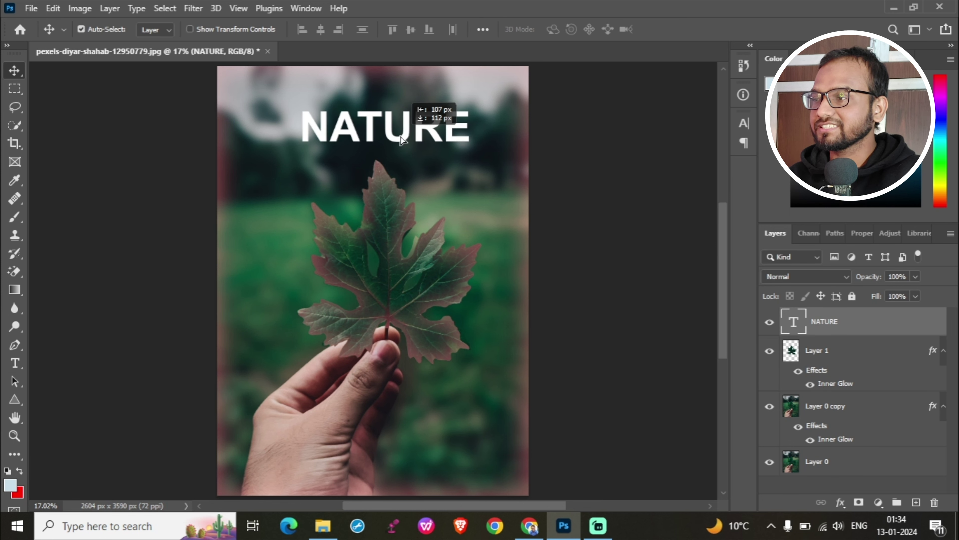
pyautogui.moveTo(389, 140); pyautogui.dragTo(383, 140)
pyautogui.moveTo(933, 350); pyautogui.dragTo(836, 323)
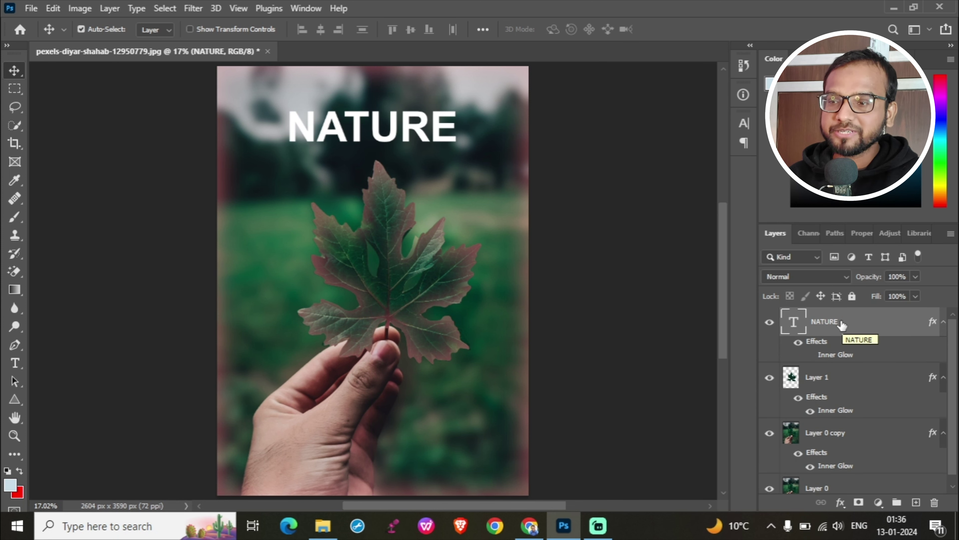
# Set the NATURE layer's Fill to 0% and bring up its Blending Options.
pyautogui.click(916, 296)
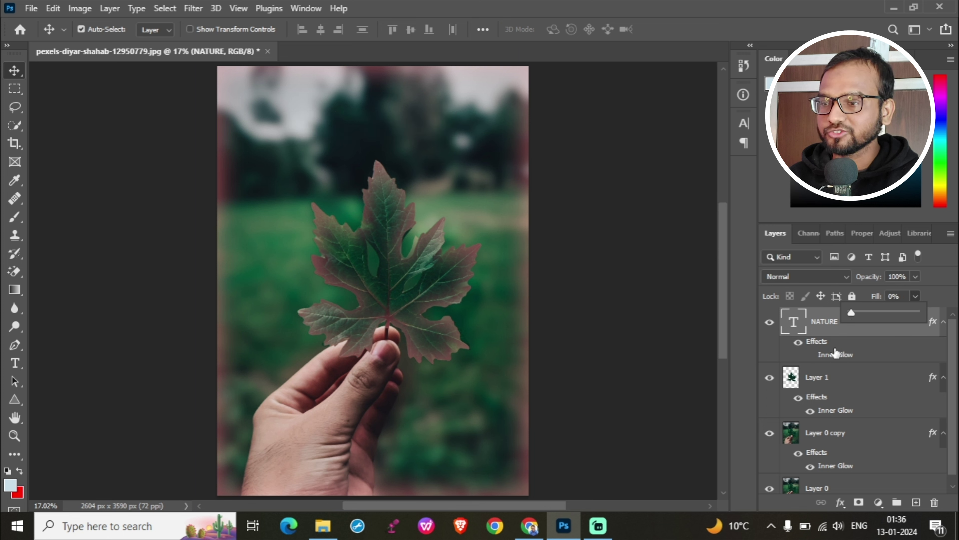
pyautogui.click(839, 335)
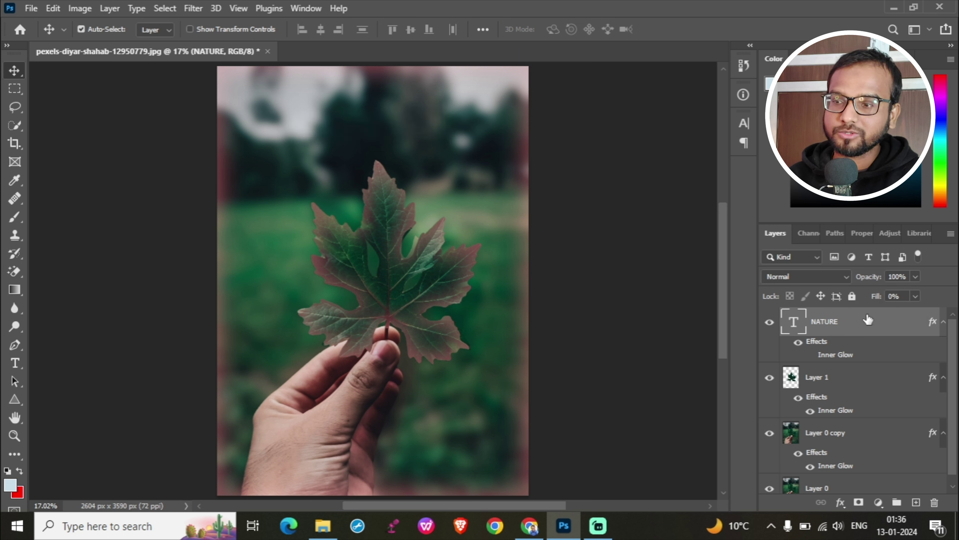
pyautogui.rightClick(851, 324)
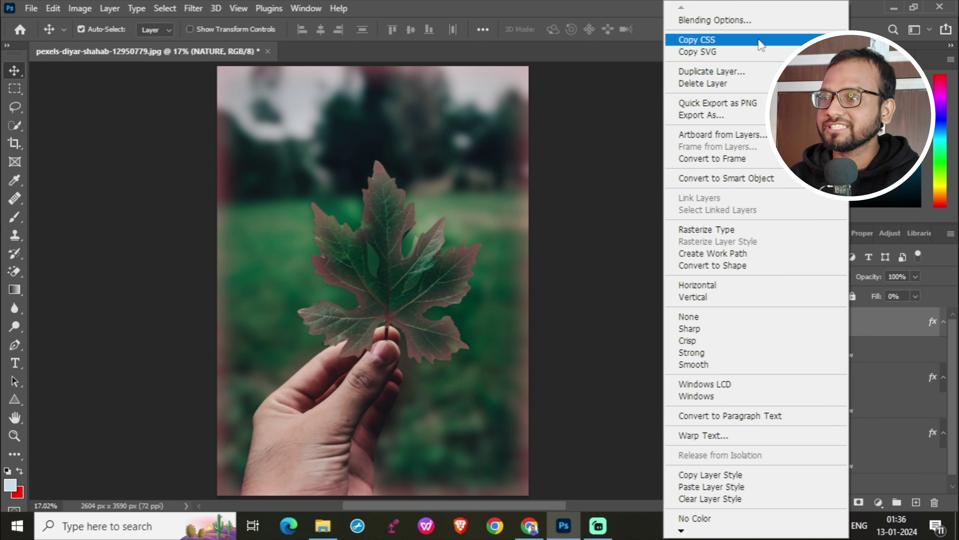
pyautogui.click(734, 20)
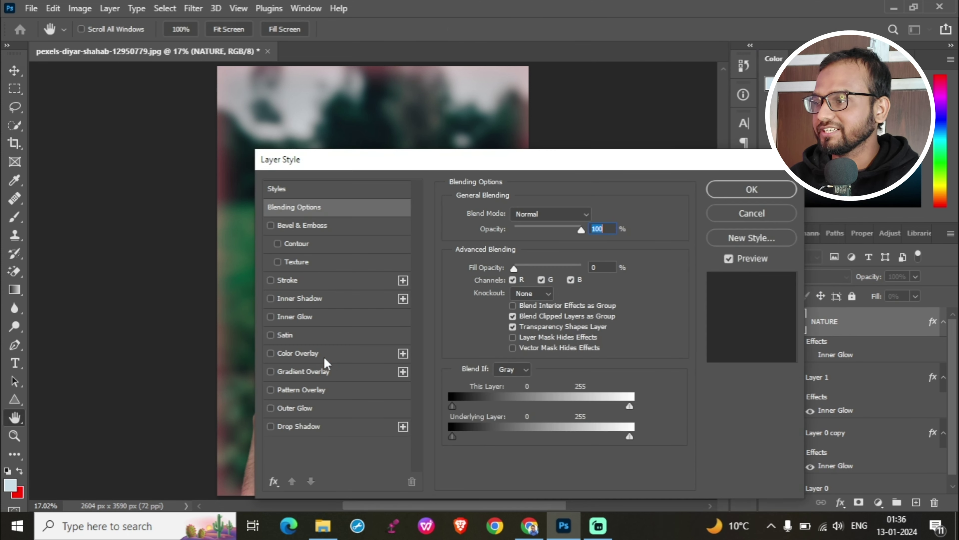
# Make NATURE's Inner Glow bright green at 100% opacity, shrunk to about 10 px.
pyautogui.click(301, 317)
pyautogui.moveTo(378, 162)
pyautogui.mouseDown()
pyautogui.moveTo(327, 233)
pyautogui.moveTo(299, 194)
pyautogui.mouseUp()
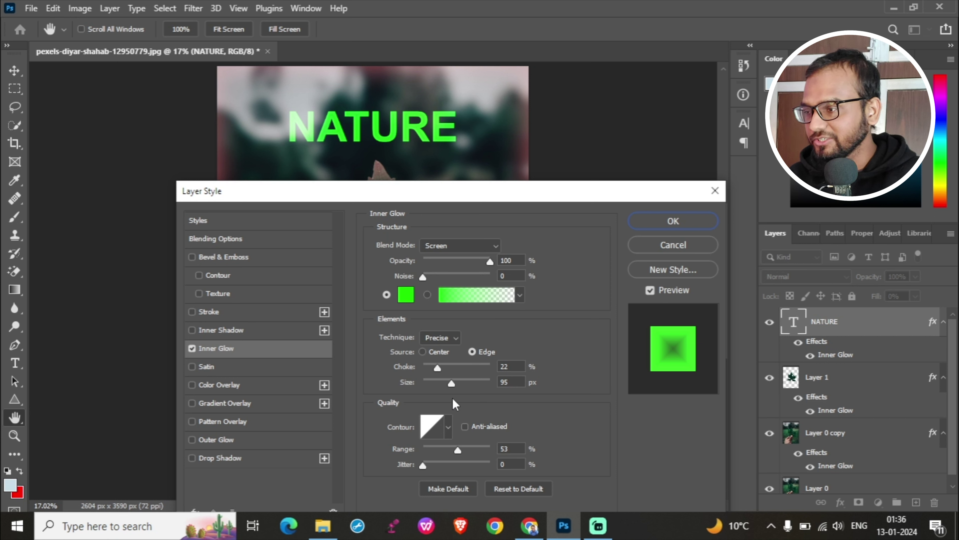
pyautogui.moveTo(442, 384); pyautogui.dragTo(431, 386)
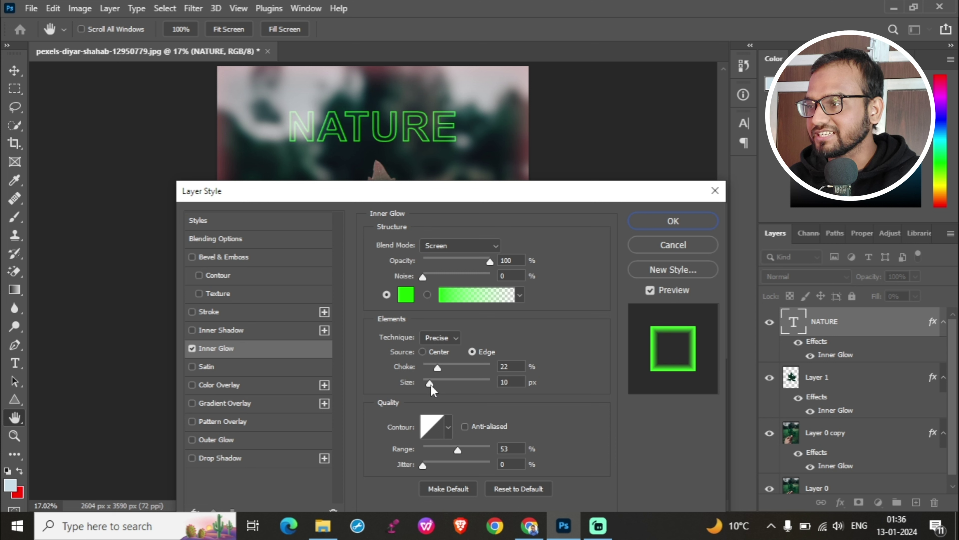